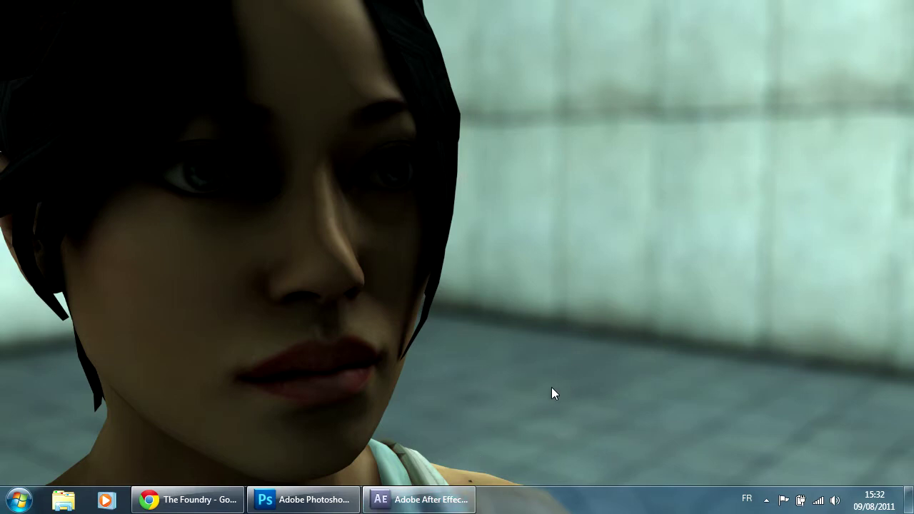
Switch to Chrome and open the free 15 day trial page for the CameraTracker plug-in on The Foundry's website
{"action": "left_click", "coordinate": [189, 503]}
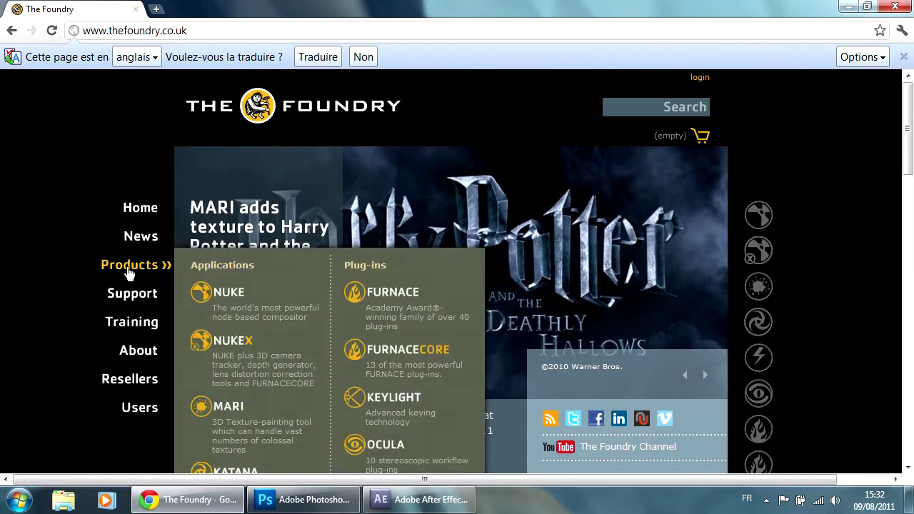
{"action": "mouse_move", "coordinate": [143, 274]}
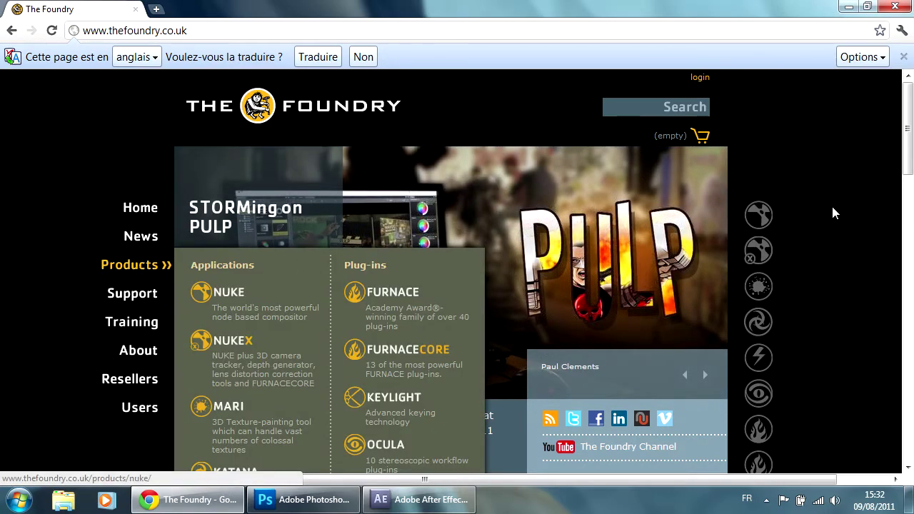
{"action": "scroll", "coordinate": [270, 127], "scroll_direction": "down", "scroll_amount": 2}
{"action": "mouse_move", "coordinate": [133, 131]}
{"action": "left_click", "coordinate": [406, 402]}
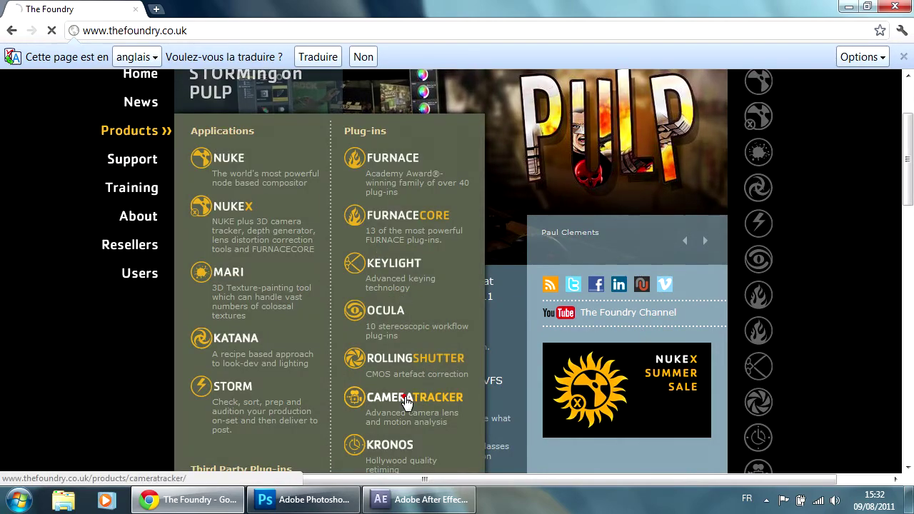
{"action": "scroll", "coordinate": [828, 354], "scroll_direction": "down", "scroll_amount": 2}
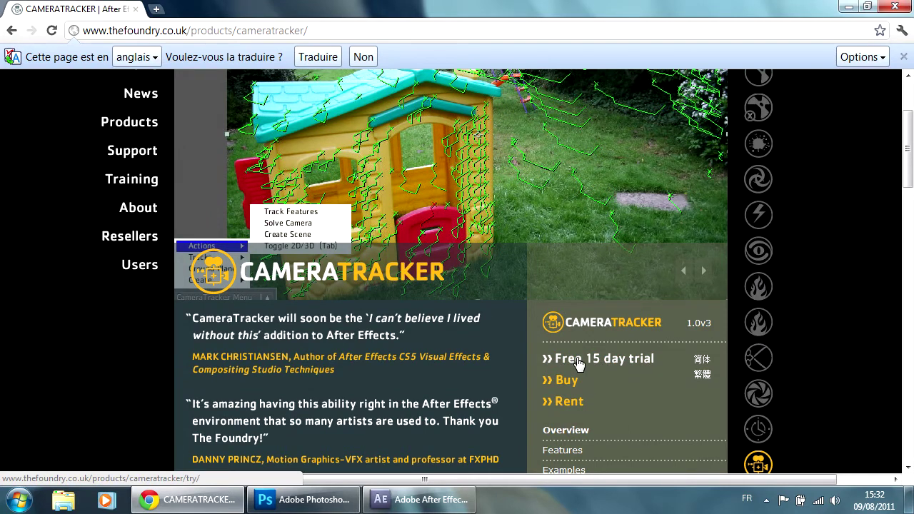
{"action": "left_click", "coordinate": [607, 364]}
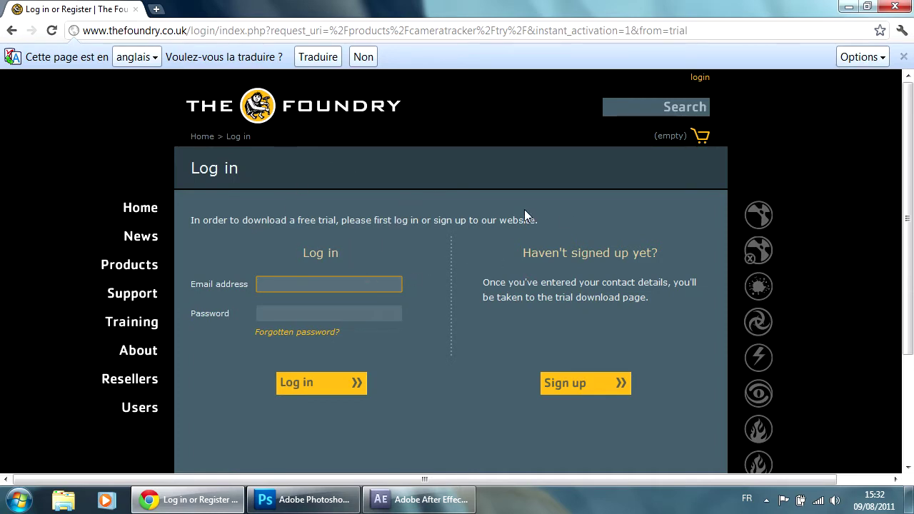
Close the browser, switch to After Effects, import Salle1_intro.avi and create a composition from it
{"action": "left_click", "coordinate": [895, 6]}
{"action": "left_click", "coordinate": [348, 499]}
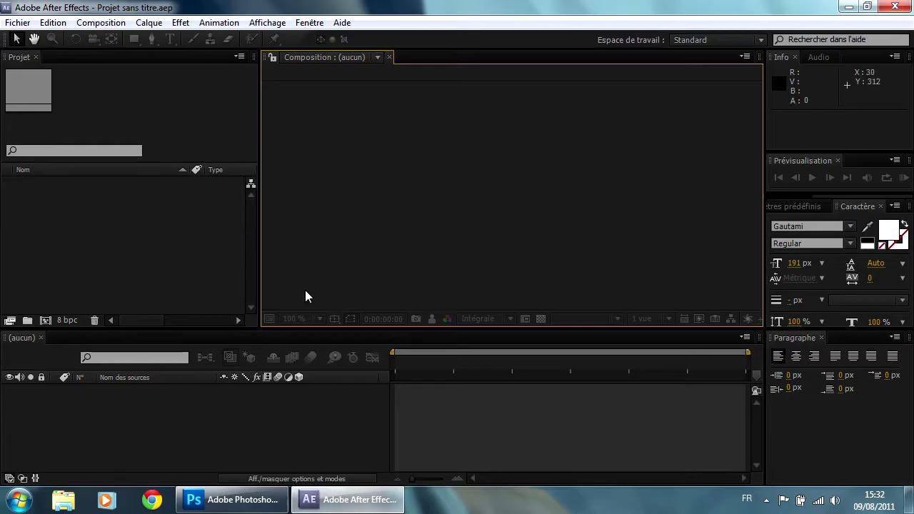
{"action": "left_click", "coordinate": [55, 230]}
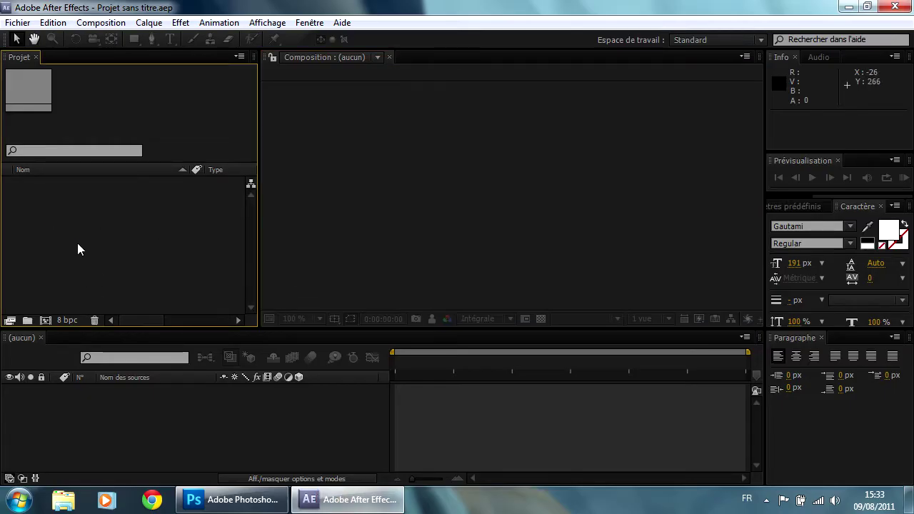
{"action": "double_click", "coordinate": [77, 243]}
{"action": "double_click", "coordinate": [136, 137]}
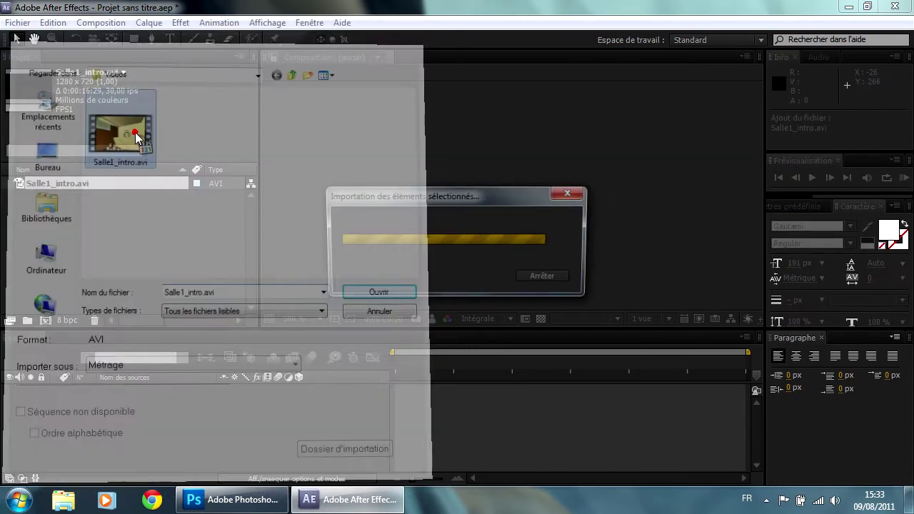
{"action": "left_click_drag", "start_coordinate": [155, 183], "coordinate": [422, 402]}
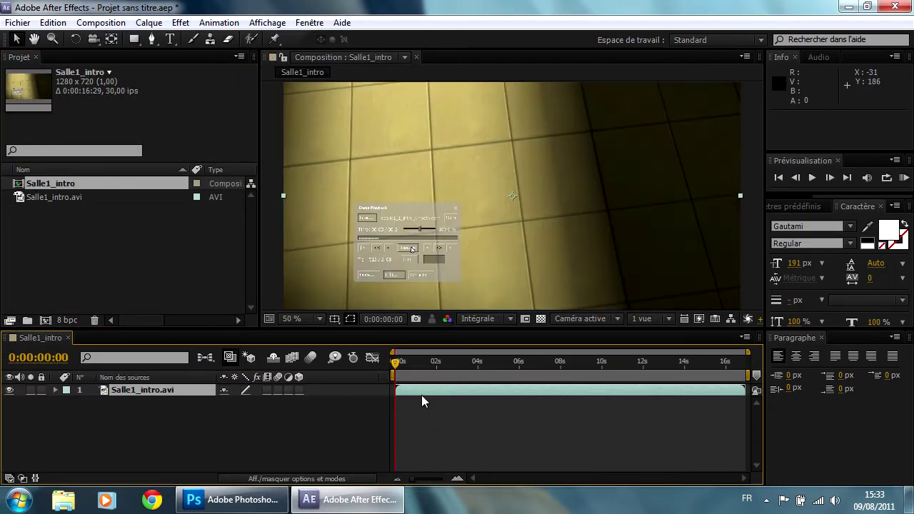
Split the Salle1_intro.avi layer at 0:00:07:14, delete the earlier part and move the remaining part to the start of the timeline
{"action": "left_click_drag", "start_coordinate": [397, 370], "coordinate": [550, 370]}
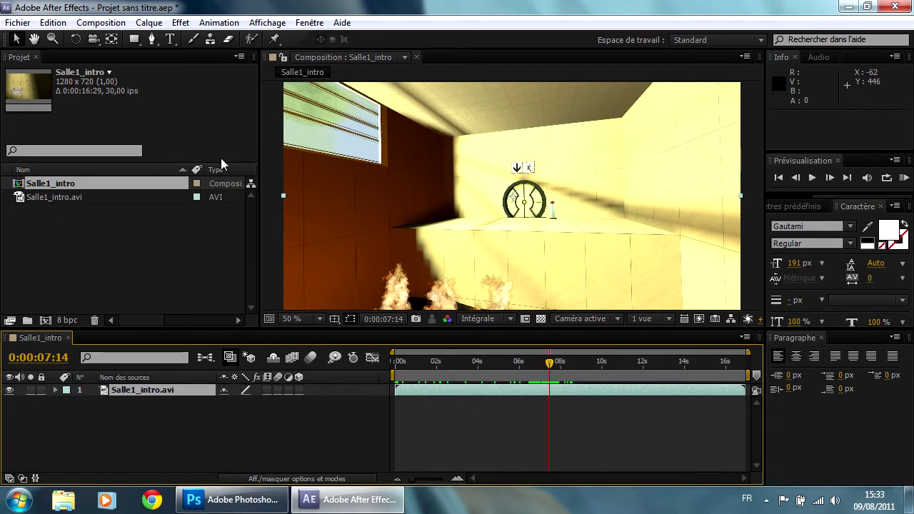
{"action": "left_click", "coordinate": [50, 23]}
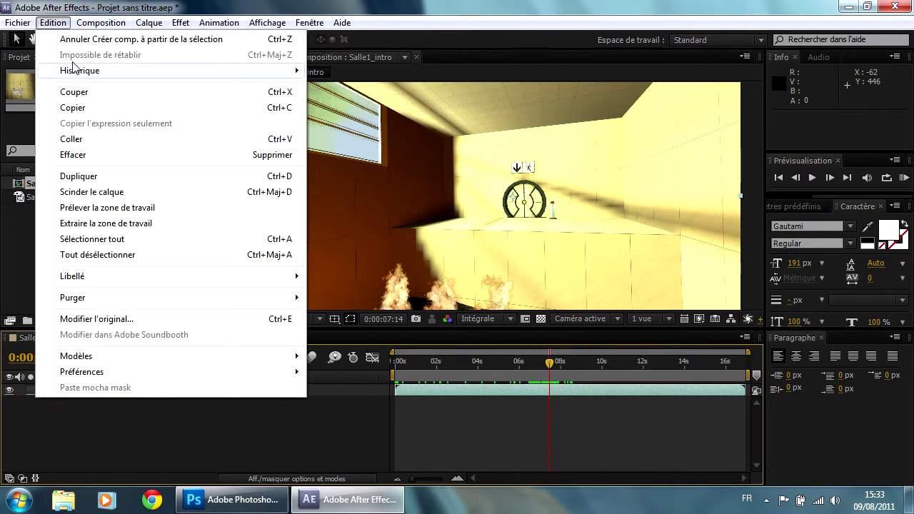
{"action": "left_click", "coordinate": [105, 195]}
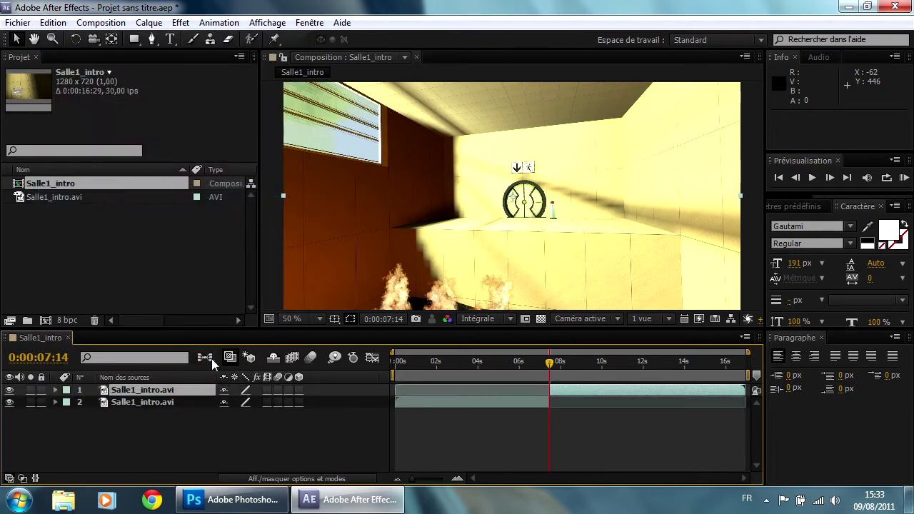
{"action": "left_click", "coordinate": [141, 402]}
{"action": "key", "text": "Delete"}
{"action": "left_click_drag", "start_coordinate": [595, 395], "coordinate": [437, 393]}
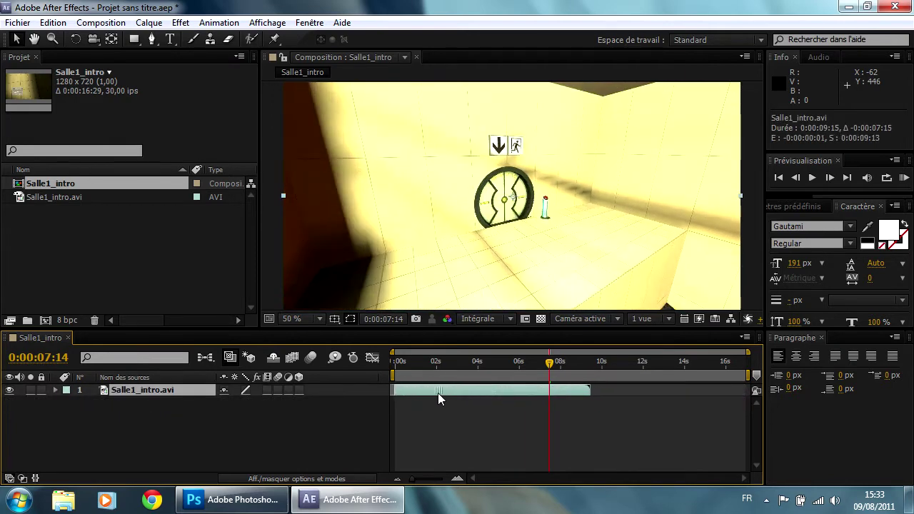
Split the Salle1_intro.avi layer at 0:00:05:22 and delete the part after the cut
{"action": "left_click_drag", "start_coordinate": [552, 368], "coordinate": [514, 375]}
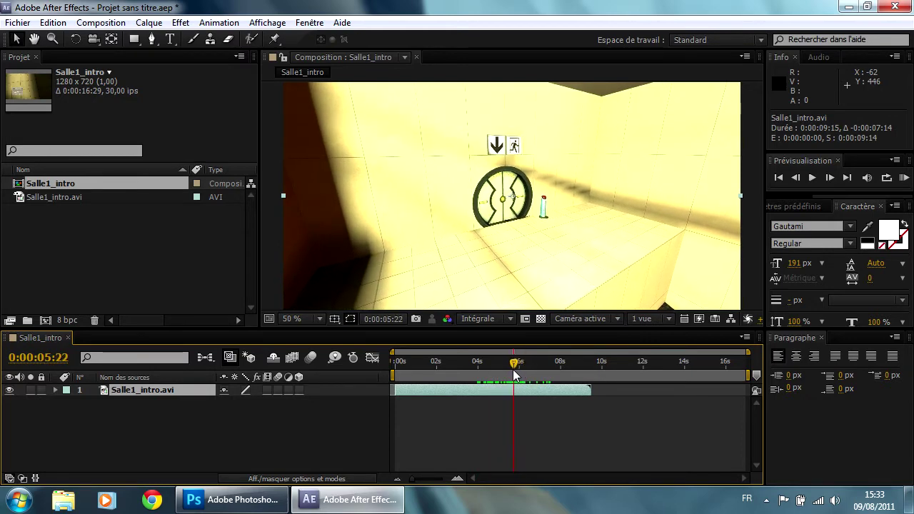
{"action": "left_click", "coordinate": [53, 22]}
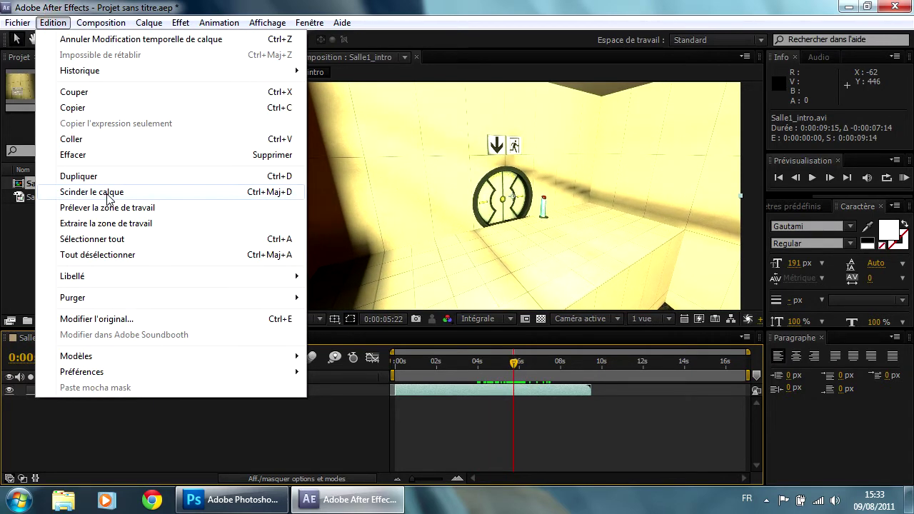
{"action": "left_click", "coordinate": [105, 193]}
{"action": "left_click", "coordinate": [163, 390]}
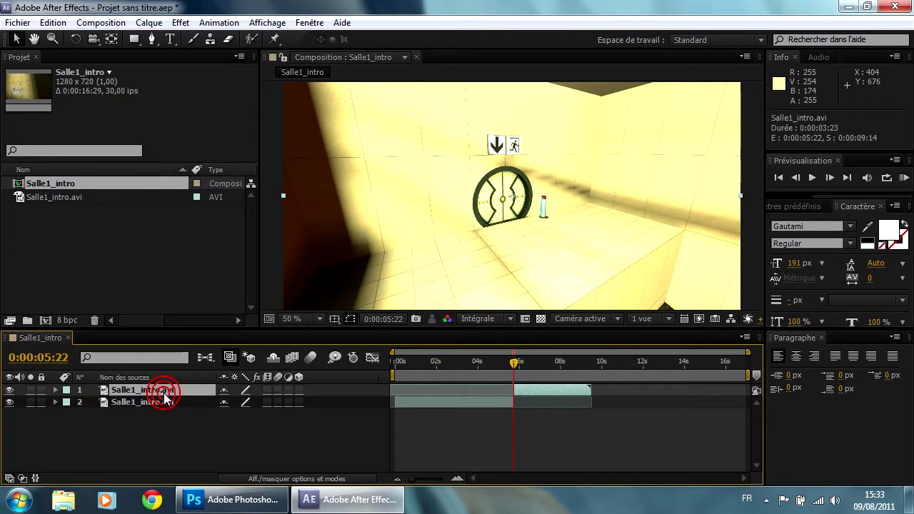
{"action": "key", "text": "Delete"}
End the work area at 0:00:05:21 and bring the playhead back near the start of the clip
{"action": "key", "text": "Page_Up"}
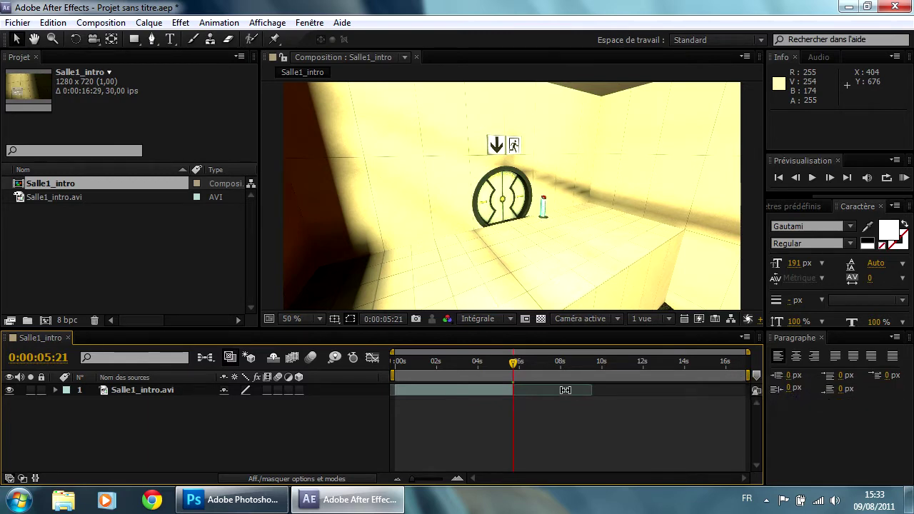
{"action": "key", "text": "n"}
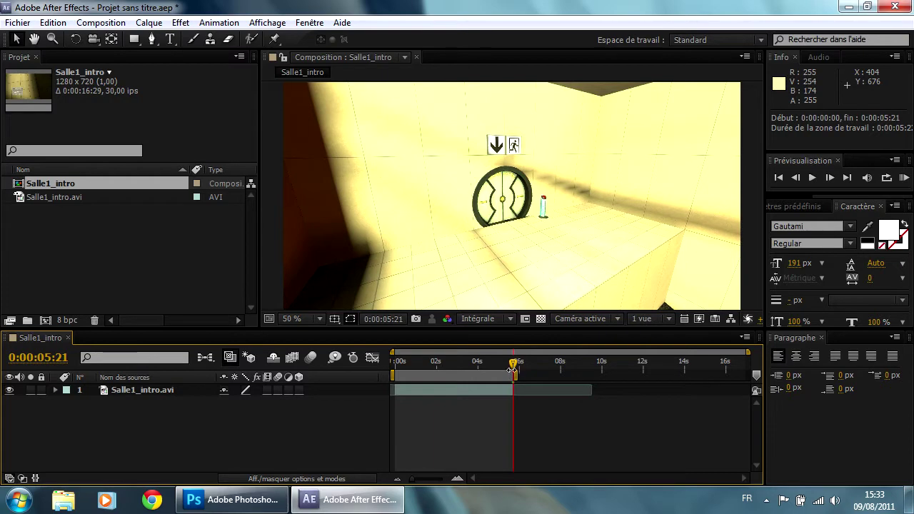
{"action": "left_click_drag", "start_coordinate": [513, 366], "coordinate": [392, 383]}
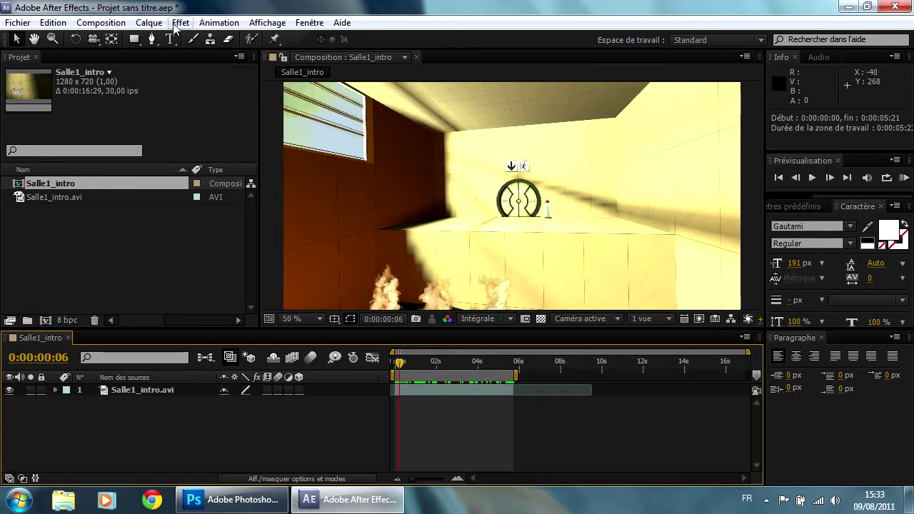
Apply The Foundry's CameraTracker effect to the Salle1_intro.avi layer
{"action": "left_click", "coordinate": [141, 390]}
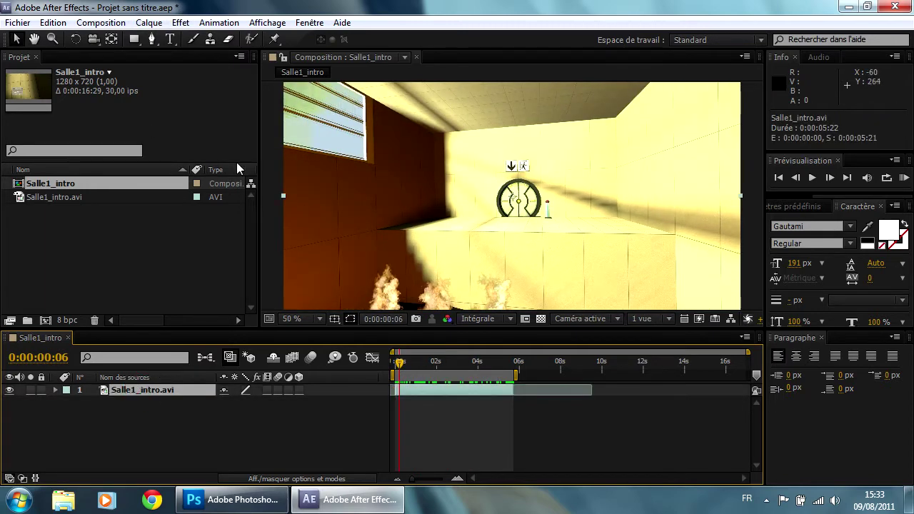
{"action": "left_click", "coordinate": [185, 24]}
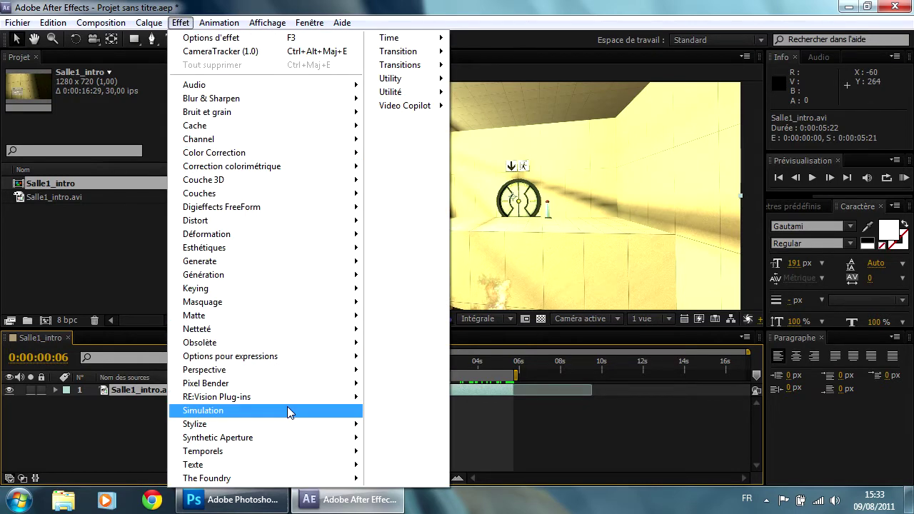
{"action": "mouse_move", "coordinate": [257, 479]}
{"action": "left_click", "coordinate": [429, 480]}
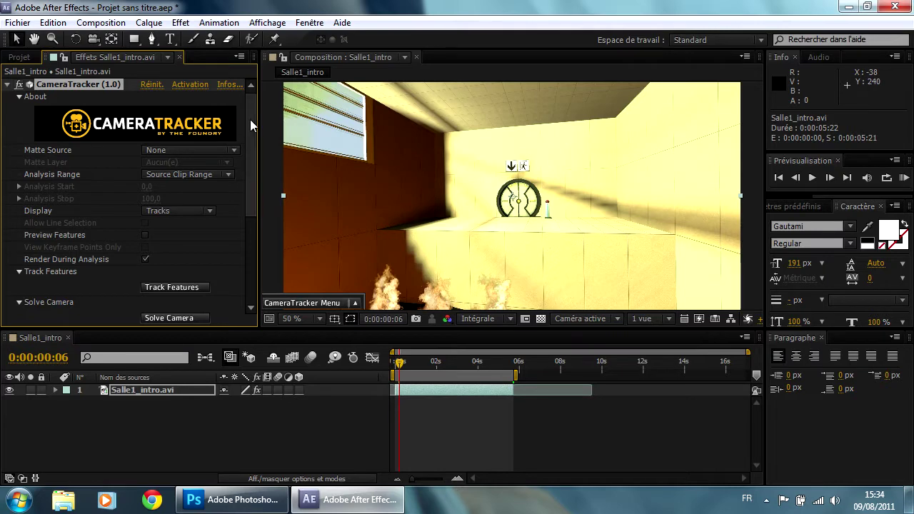
Track the clip's features with CameraTracker and solve the camera from them
{"action": "left_click_drag", "start_coordinate": [253, 145], "coordinate": [251, 211]}
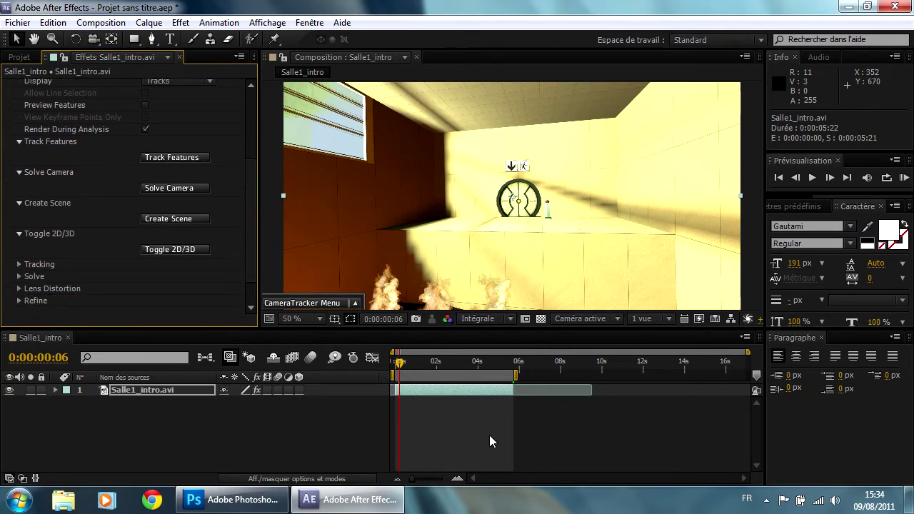
{"action": "left_click", "coordinate": [181, 159]}
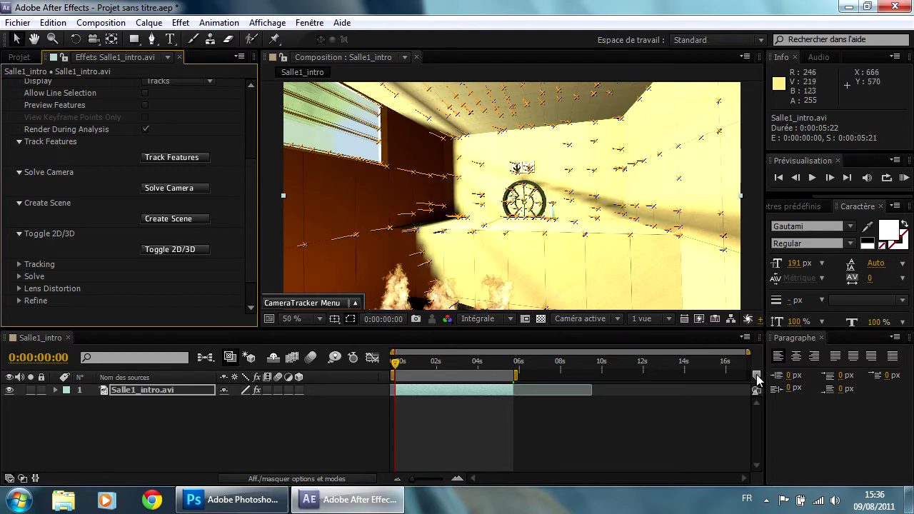
{"action": "left_click", "coordinate": [169, 188]}
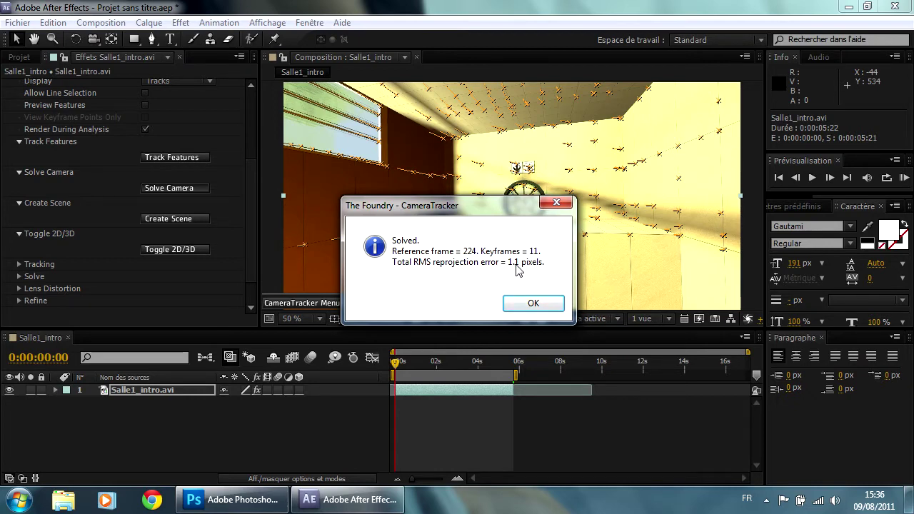
{"action": "left_click", "coordinate": [532, 305]}
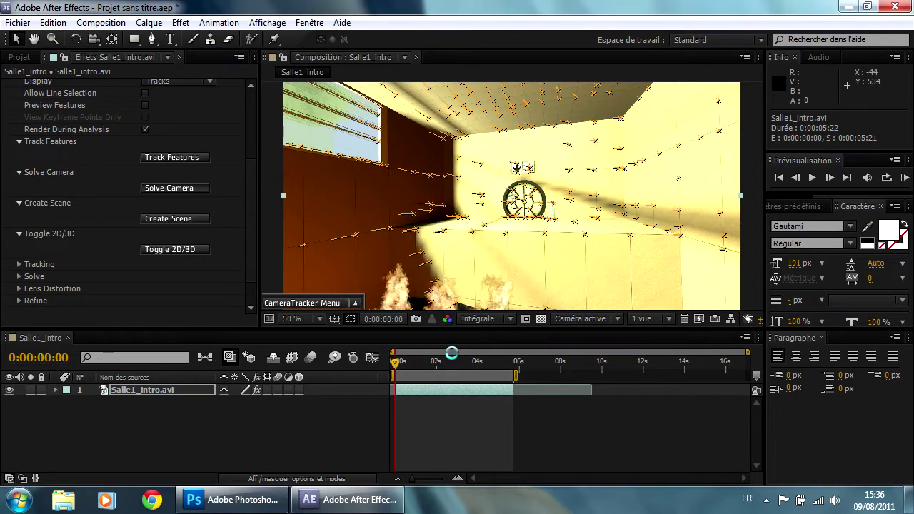
Examine the solved tracking points at several times in the clip, checking the lifetime and error of individual points
{"action": "left_click_drag", "start_coordinate": [398, 366], "coordinate": [425, 371]}
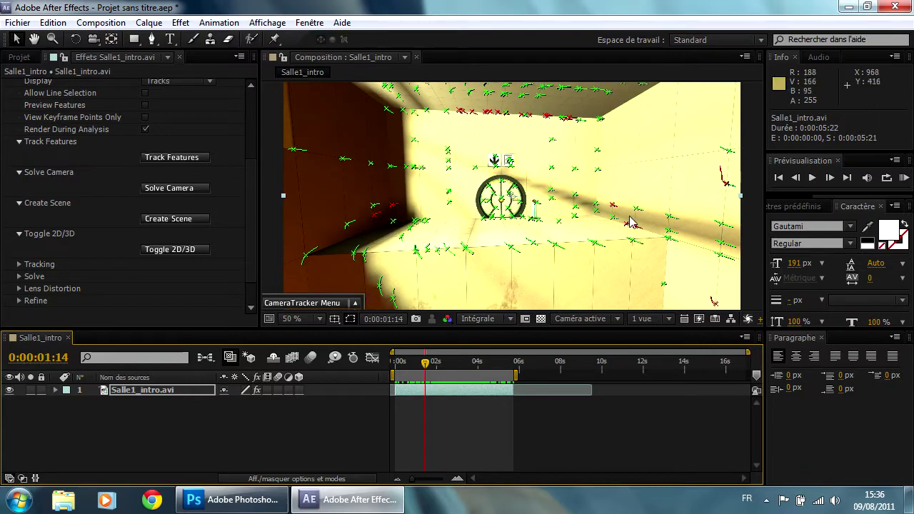
{"action": "left_click_drag", "start_coordinate": [426, 367], "coordinate": [491, 376]}
{"action": "mouse_move", "coordinate": [577, 246]}
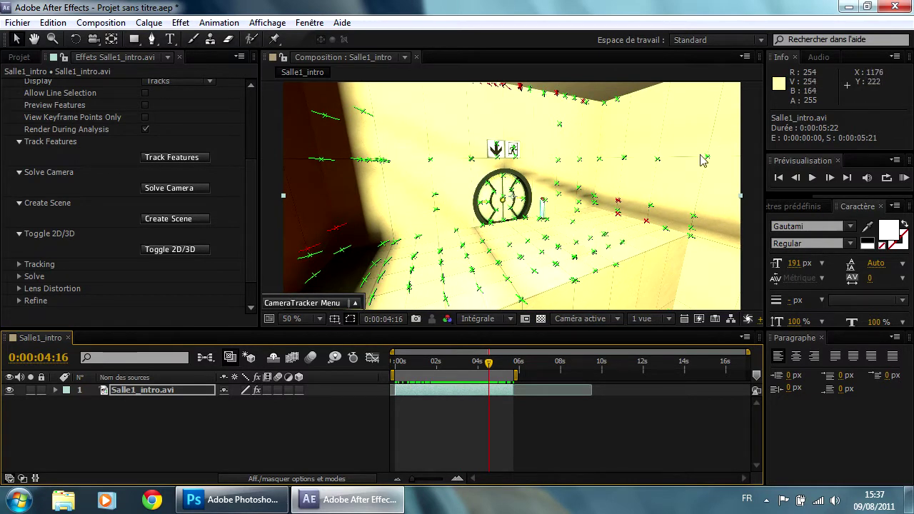
{"action": "mouse_move", "coordinate": [489, 364]}
{"action": "left_mouse_down"}
{"action": "mouse_move", "coordinate": [468, 365]}
{"action": "mouse_move", "coordinate": [484, 375]}
{"action": "left_mouse_up"}
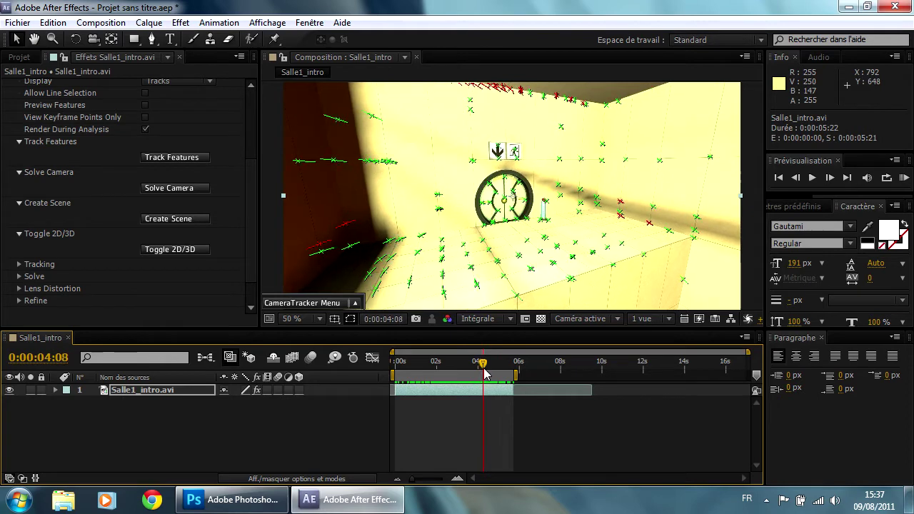
{"action": "mouse_move", "coordinate": [566, 267]}
{"action": "mouse_move", "coordinate": [565, 237]}
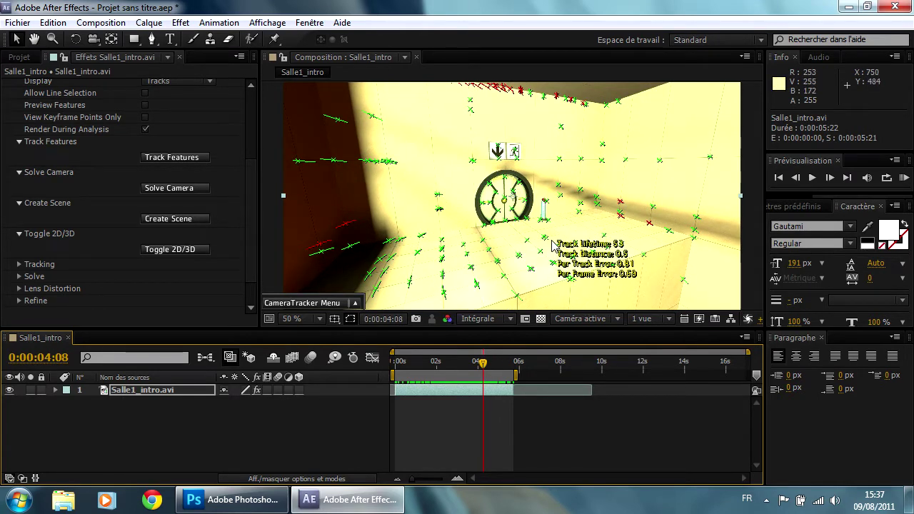
{"action": "mouse_move", "coordinate": [519, 244]}
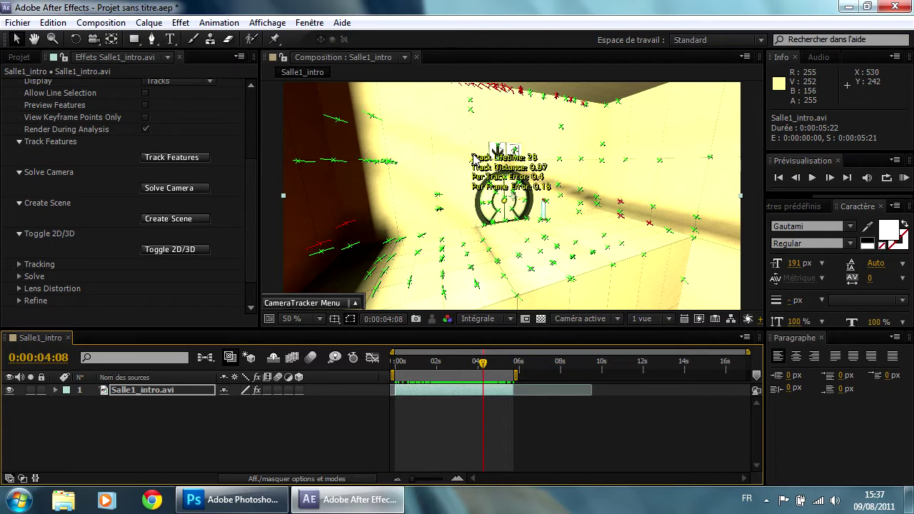
Select a reliable tracking point on the floor in front of the round door at 0:00:04:26
{"action": "left_click_drag", "start_coordinate": [482, 368], "coordinate": [498, 370]}
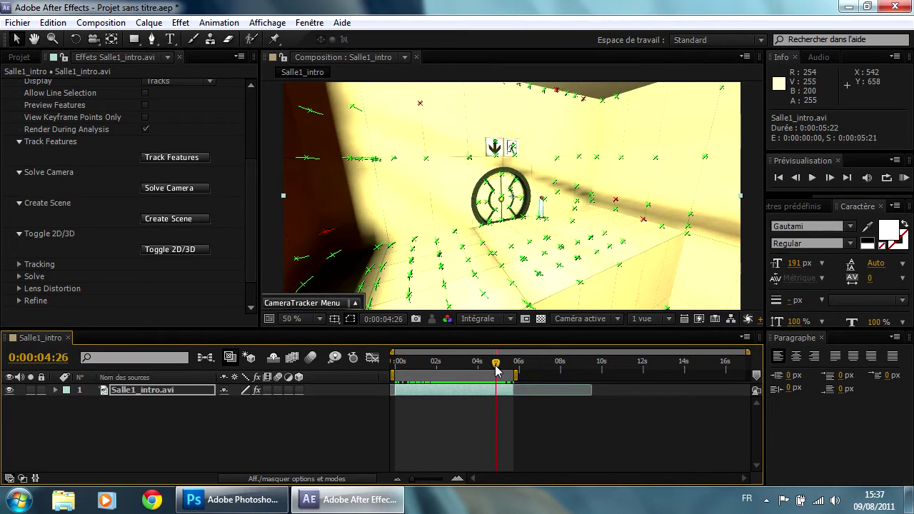
{"action": "mouse_move", "coordinate": [457, 230]}
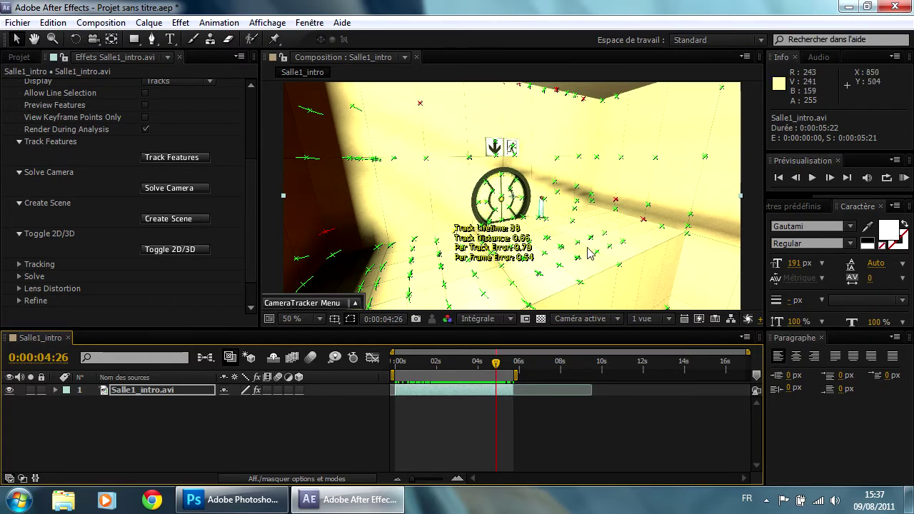
{"action": "left_click", "coordinate": [530, 243]}
{"action": "scroll", "coordinate": [531, 245], "scroll_direction": "up", "scroll_amount": 2}
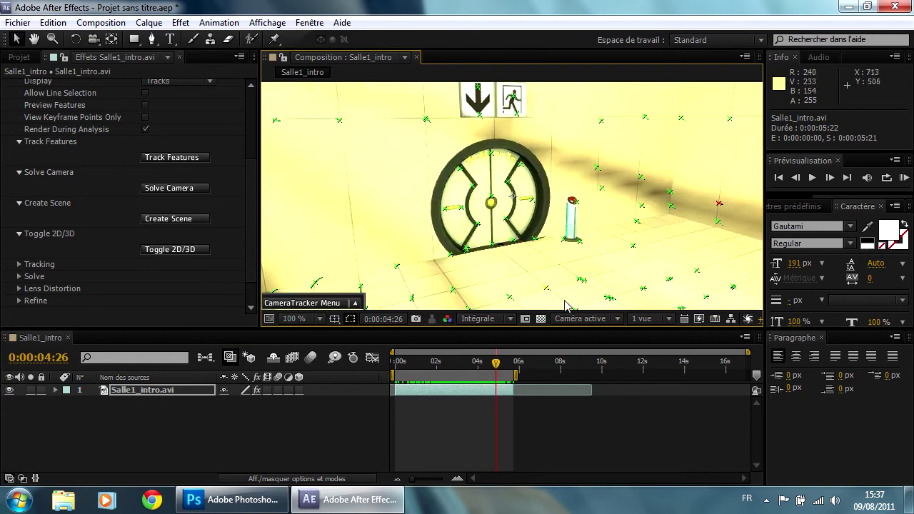
{"action": "scroll", "coordinate": [576, 294], "scroll_direction": "down", "scroll_amount": 2}
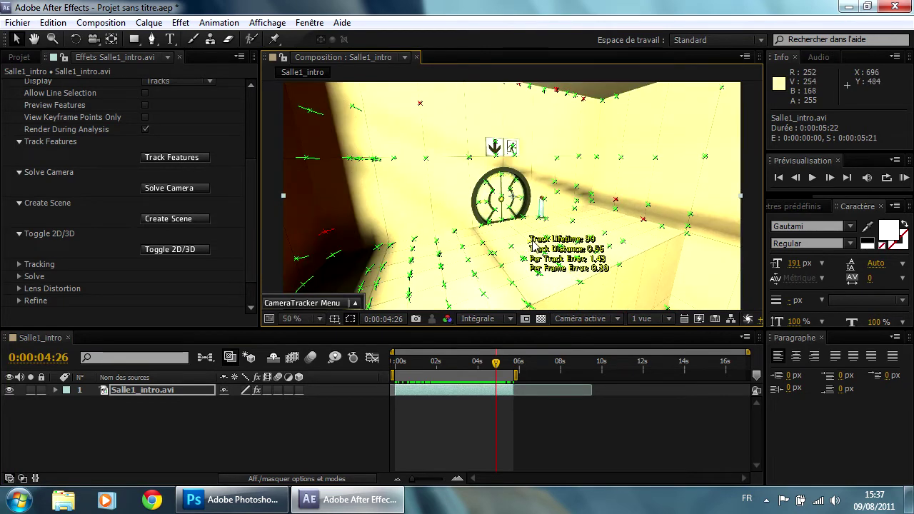
Set the selected floor tracking point as the origin of CameraTracker's ground plane
{"action": "left_click", "coordinate": [358, 304]}
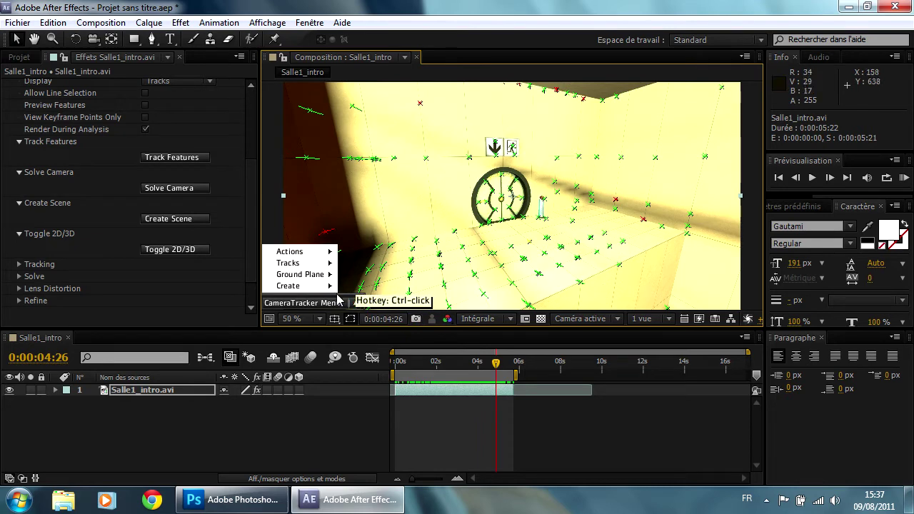
{"action": "mouse_move", "coordinate": [301, 278]}
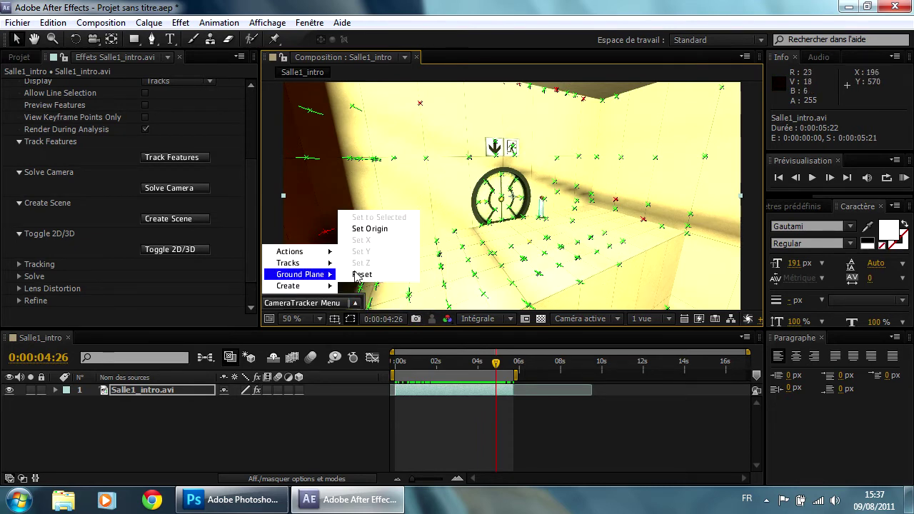
{"action": "left_click", "coordinate": [382, 230]}
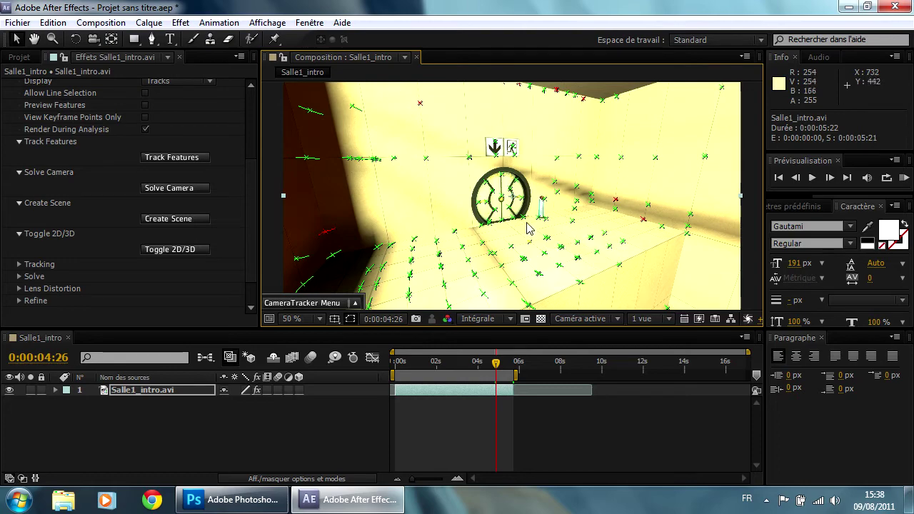
Select the tracking points spread across the tiled floor in front of the round door at 0:00:04:10 and set the ground plane to them
{"action": "mouse_move", "coordinate": [497, 363]}
{"action": "left_mouse_down"}
{"action": "mouse_move", "coordinate": [474, 367]}
{"action": "mouse_move", "coordinate": [486, 369]}
{"action": "left_mouse_up"}
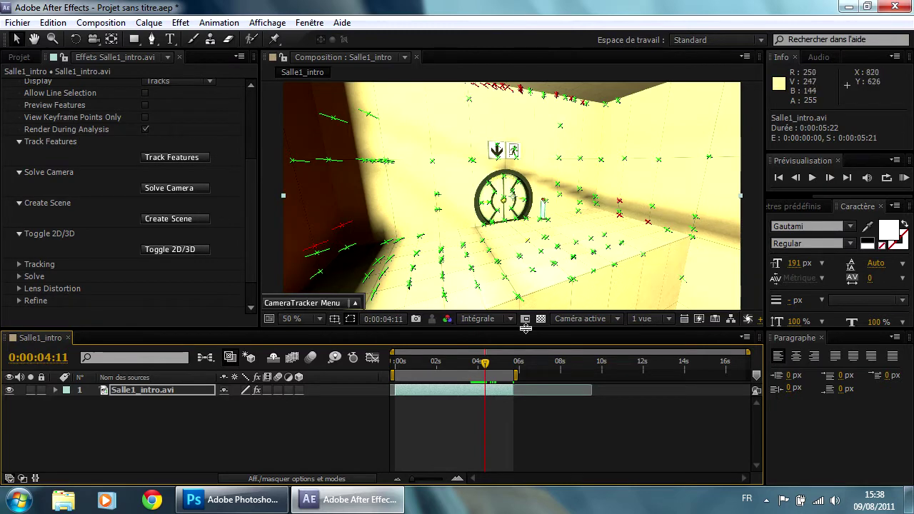
{"action": "left_click_drag", "start_coordinate": [484, 365], "coordinate": [486, 368]}
{"action": "left_click_drag", "start_coordinate": [638, 247], "coordinate": [364, 321]}
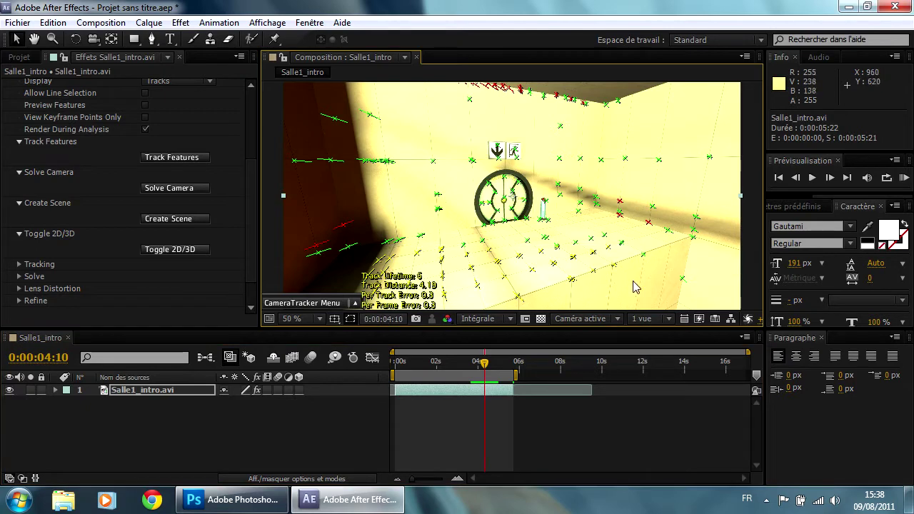
{"action": "mouse_move", "coordinate": [608, 281]}
{"action": "left_mouse_down"}
{"action": "mouse_move", "coordinate": [560, 273]}
{"action": "mouse_move", "coordinate": [600, 279]}
{"action": "left_mouse_up"}
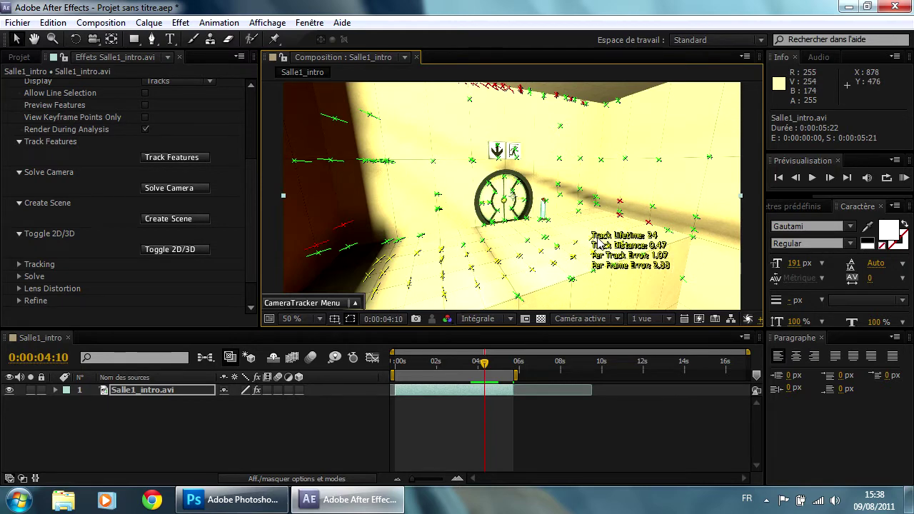
{"action": "key", "text": "period"}
{"action": "key", "text": "period"}
{"action": "key", "text": "space"}
{"action": "left_click_drag", "start_coordinate": [588, 257], "coordinate": [563, 114]}
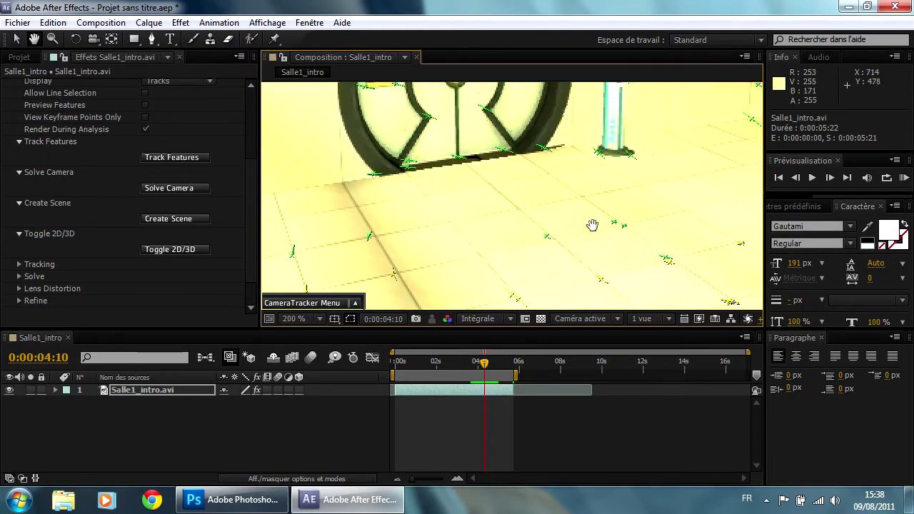
{"action": "left_click_drag", "start_coordinate": [592, 224], "coordinate": [533, 152]}
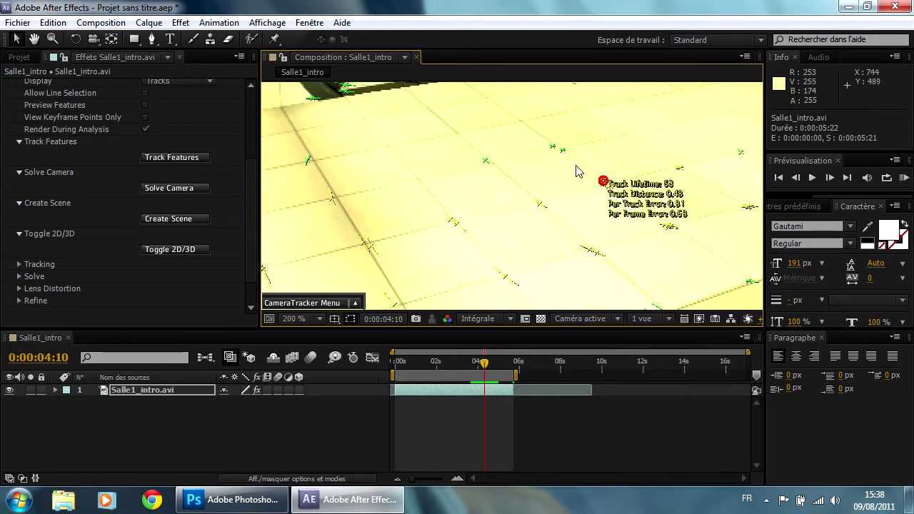
{"action": "left_click_drag", "start_coordinate": [581, 157], "coordinate": [467, 140]}
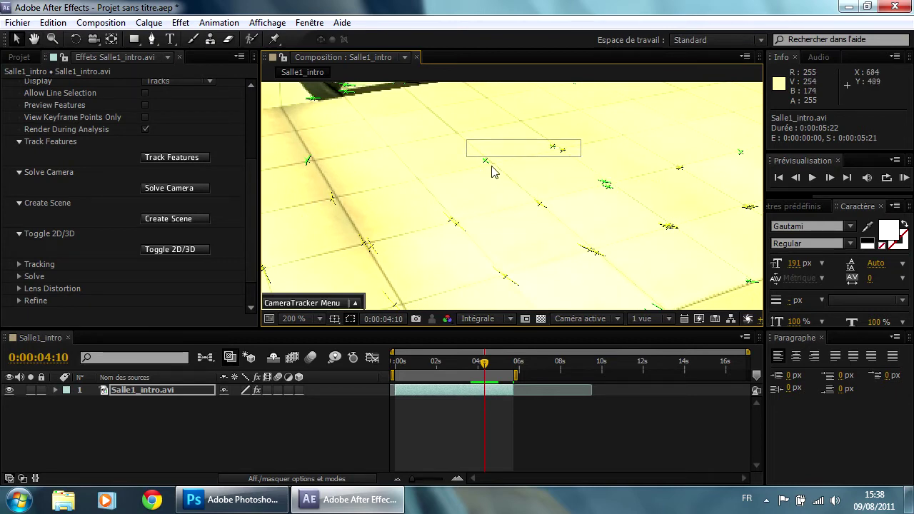
{"action": "left_click_drag", "start_coordinate": [502, 170], "coordinate": [461, 143]}
{"action": "left_click_drag", "start_coordinate": [278, 147], "coordinate": [317, 166]}
{"action": "left_click_drag", "start_coordinate": [624, 196], "coordinate": [575, 168]}
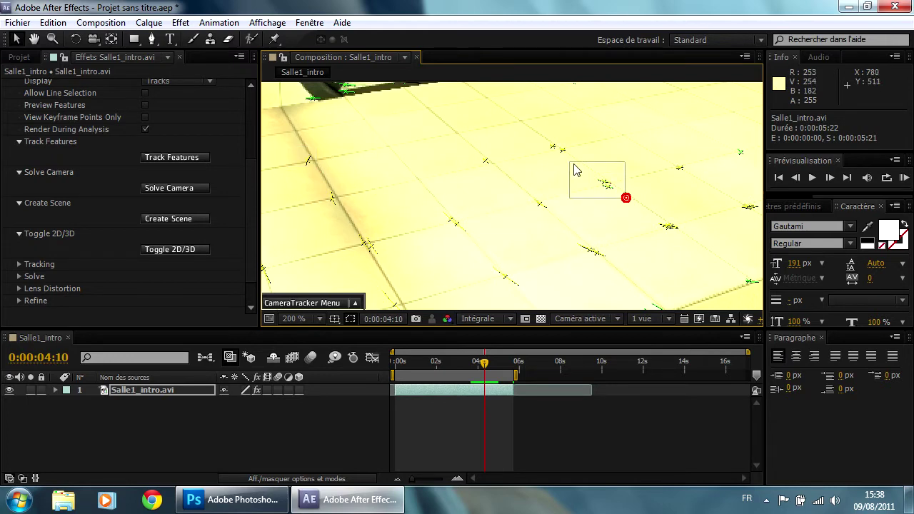
{"action": "left_click_drag", "start_coordinate": [750, 164], "coordinate": [727, 158]}
{"action": "left_click_drag", "start_coordinate": [467, 217], "coordinate": [638, 241]}
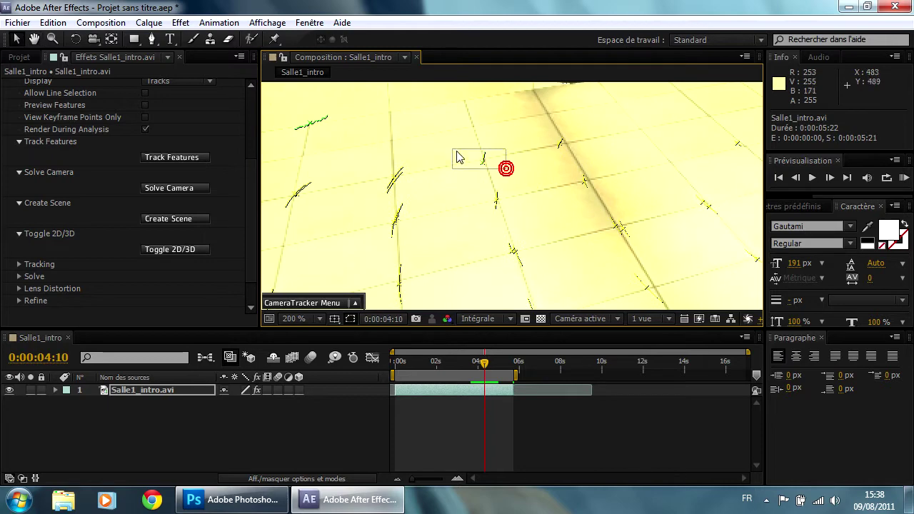
{"action": "scroll", "coordinate": [492, 176], "scroll_direction": "down", "scroll_amount": 4}
{"action": "left_click_drag", "start_coordinate": [586, 188], "coordinate": [547, 203]}
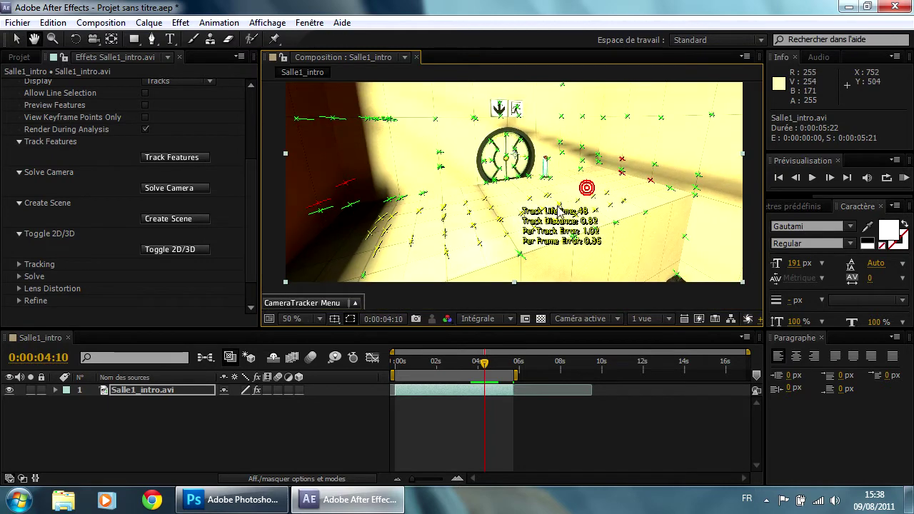
{"action": "mouse_move", "coordinate": [535, 232]}
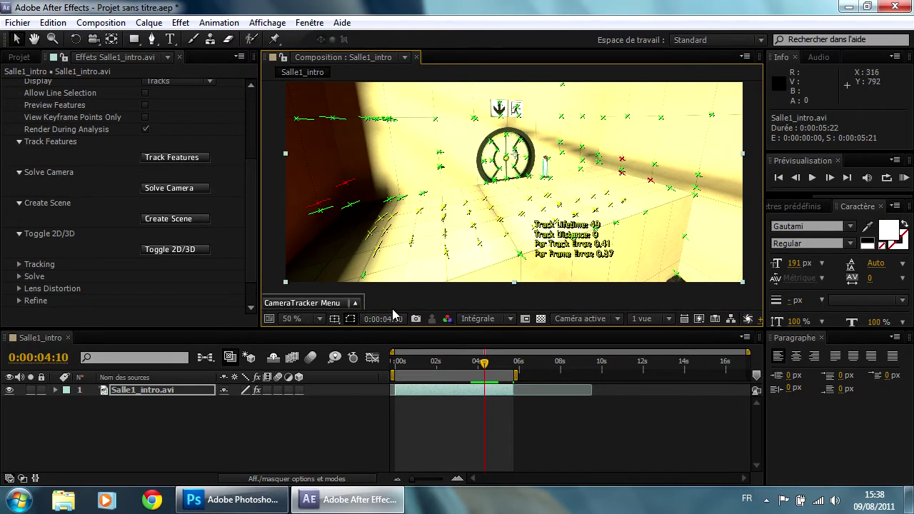
{"action": "left_click", "coordinate": [355, 302]}
{"action": "mouse_move", "coordinate": [283, 275]}
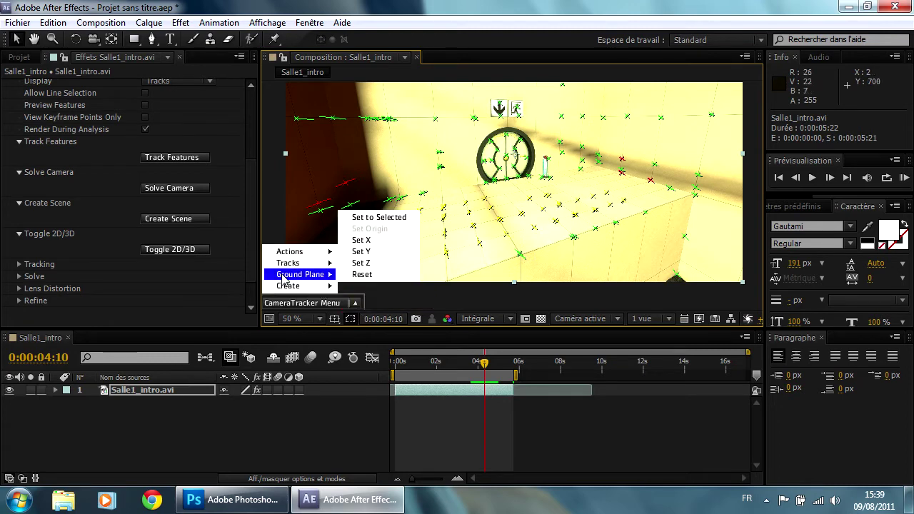
{"action": "left_click", "coordinate": [378, 220]}
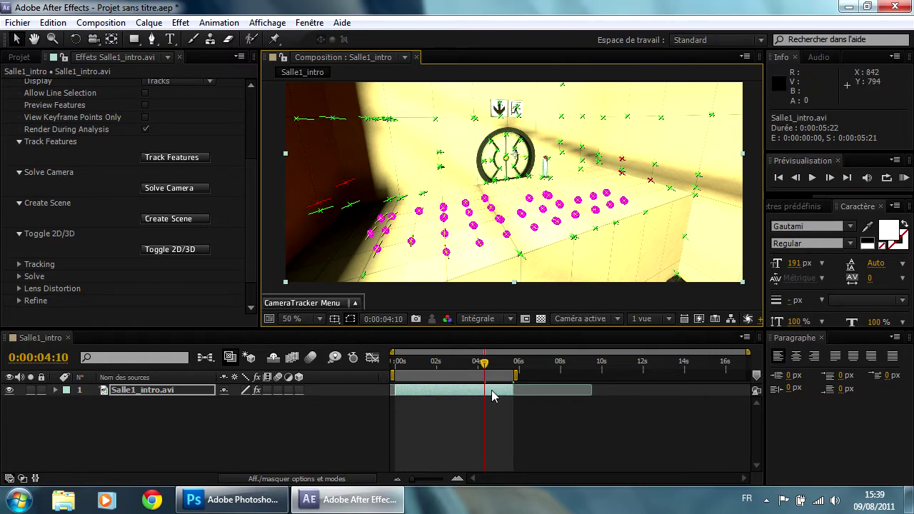
Create the CameraTracker scene with its camera and null object, and check how the null follows the floor through the clip
{"action": "mouse_move", "coordinate": [487, 370]}
{"action": "left_mouse_down"}
{"action": "mouse_move", "coordinate": [452, 369]}
{"action": "mouse_move", "coordinate": [513, 376]}
{"action": "mouse_move", "coordinate": [490, 374]}
{"action": "mouse_move", "coordinate": [501, 370]}
{"action": "left_mouse_up"}
{"action": "mouse_move", "coordinate": [544, 214]}
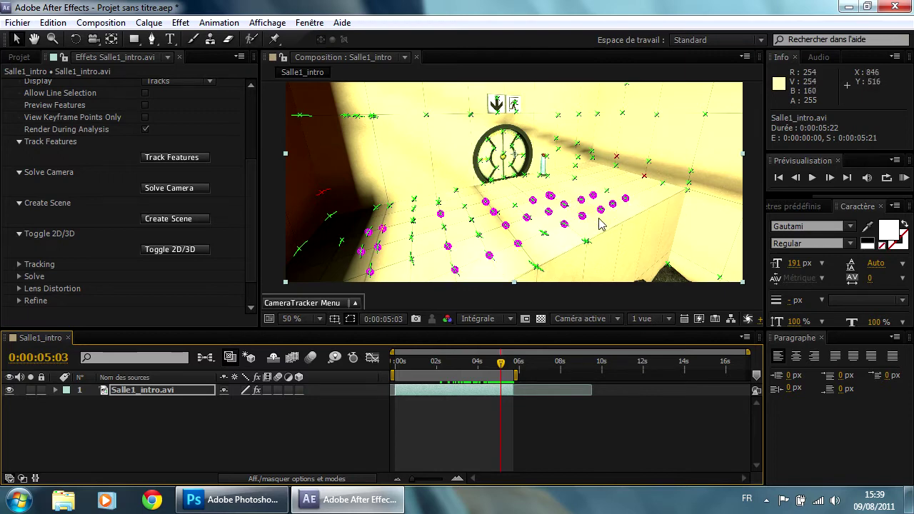
{"action": "left_click", "coordinate": [175, 219]}
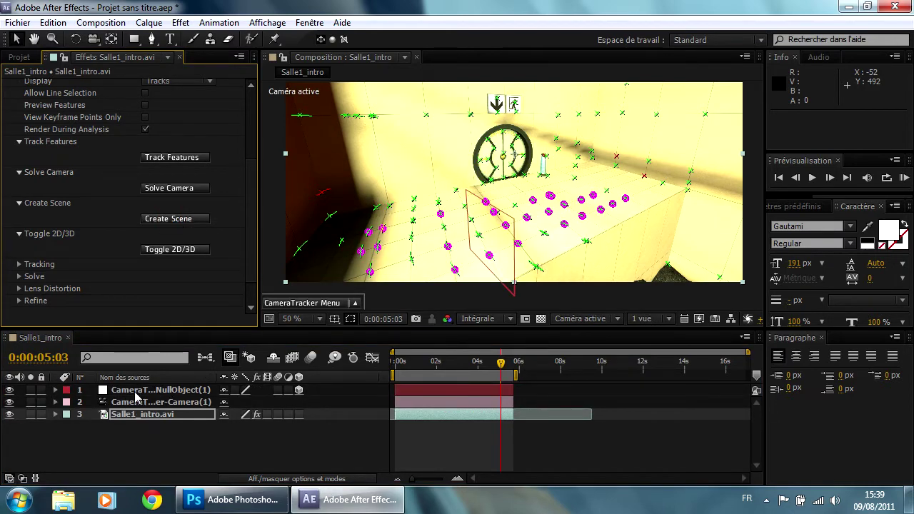
{"action": "left_click_drag", "start_coordinate": [498, 370], "coordinate": [418, 365]}
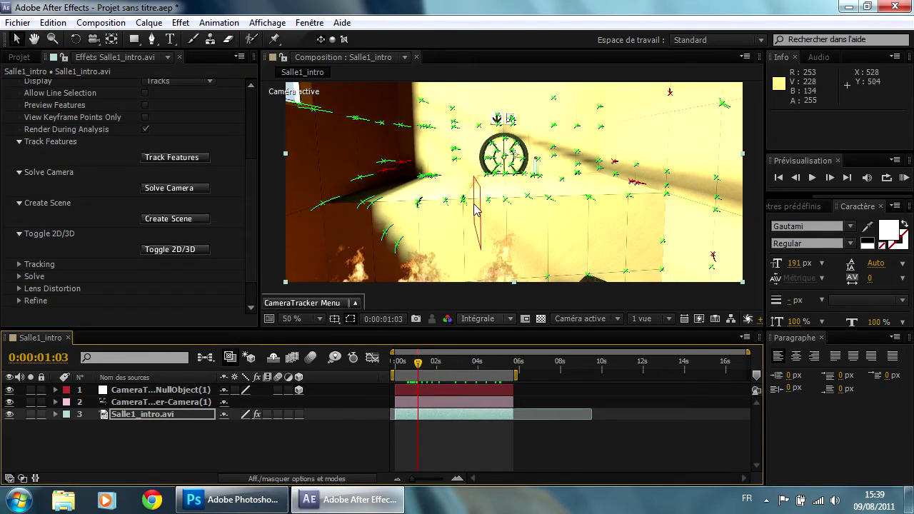
{"action": "left_click_drag", "start_coordinate": [418, 367], "coordinate": [484, 391]}
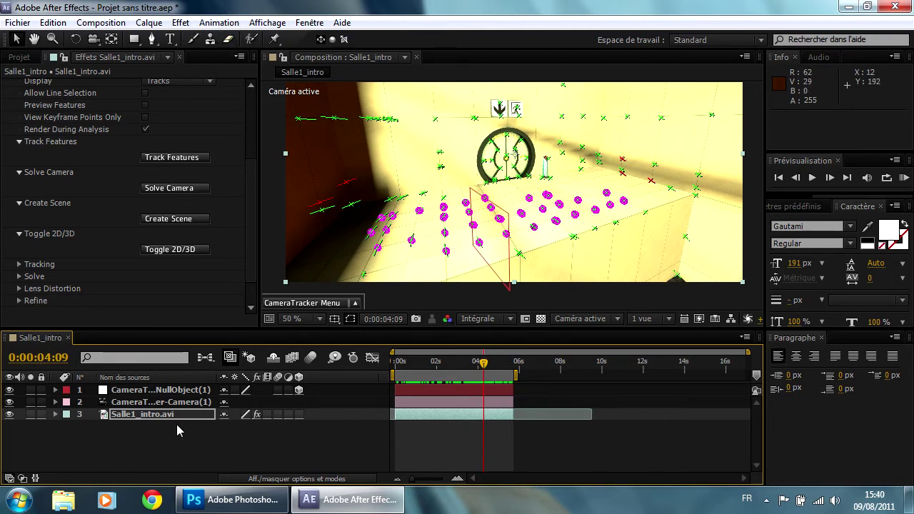
Redisplay the tracking points by selecting the CameraTracker effect on the Salle1_intro.avi layer, and deselect everything after viewing them
{"action": "left_click", "coordinate": [154, 432]}
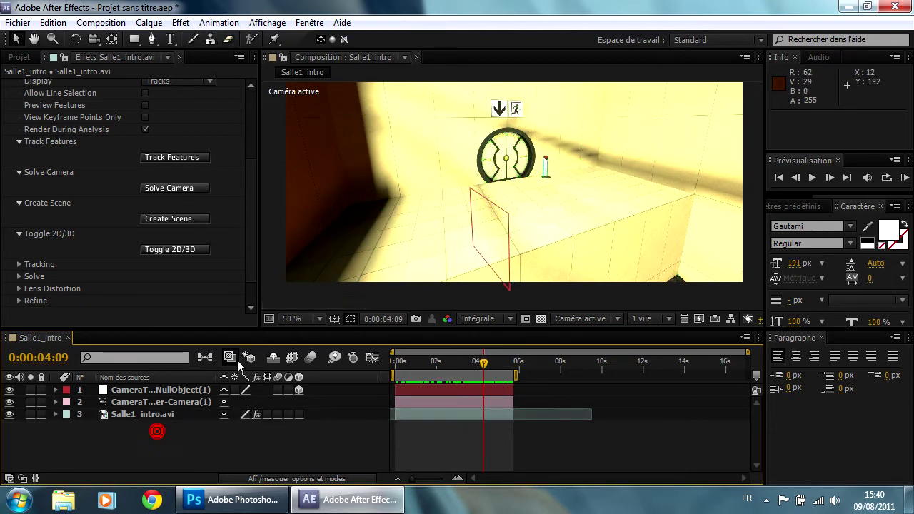
{"action": "left_click", "coordinate": [120, 415]}
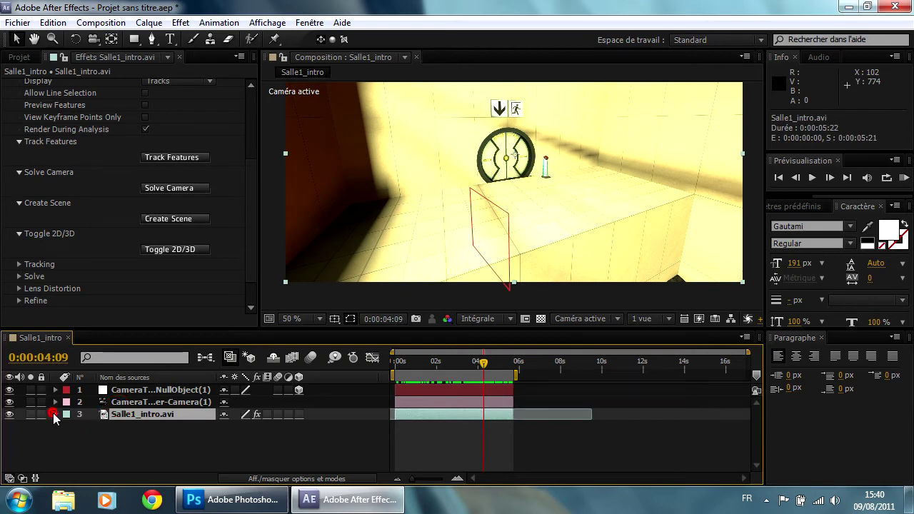
{"action": "left_click", "coordinate": [55, 414]}
{"action": "left_click", "coordinate": [74, 427]}
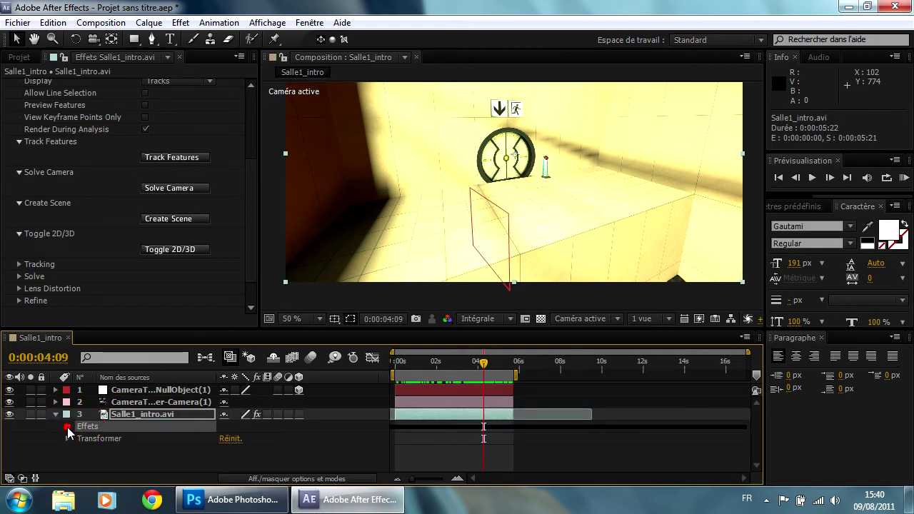
{"action": "left_click", "coordinate": [68, 427]}
{"action": "left_click", "coordinate": [126, 442]}
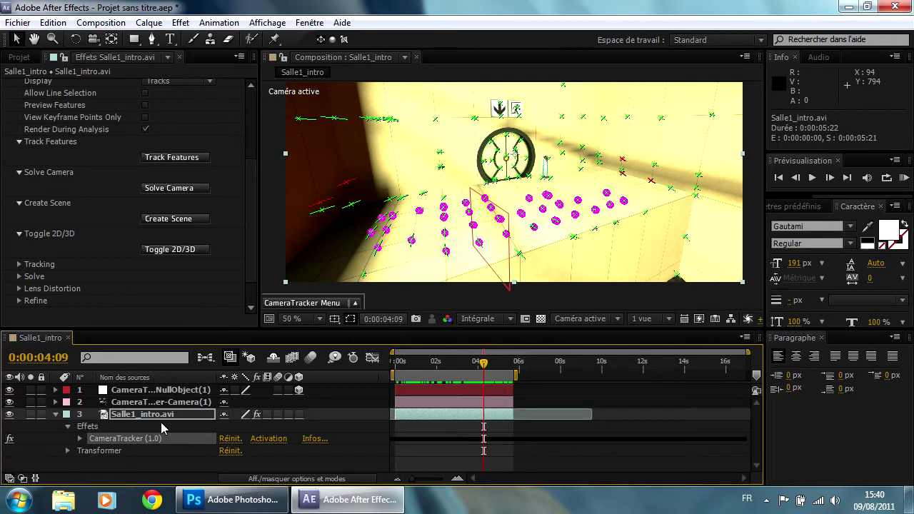
{"action": "left_click", "coordinate": [55, 414]}
{"action": "left_click", "coordinate": [128, 466]}
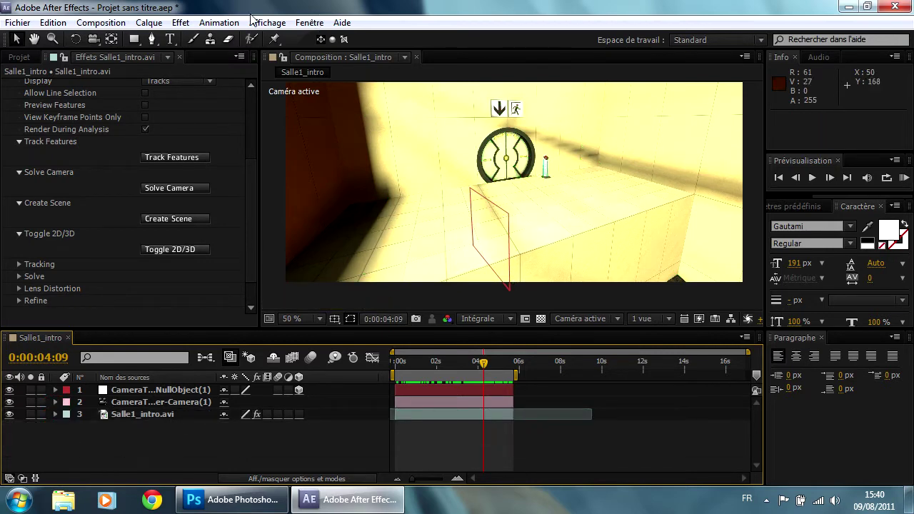
Create a new text layer reading "Coreacte" in the composition
{"action": "left_click", "coordinate": [150, 22]}
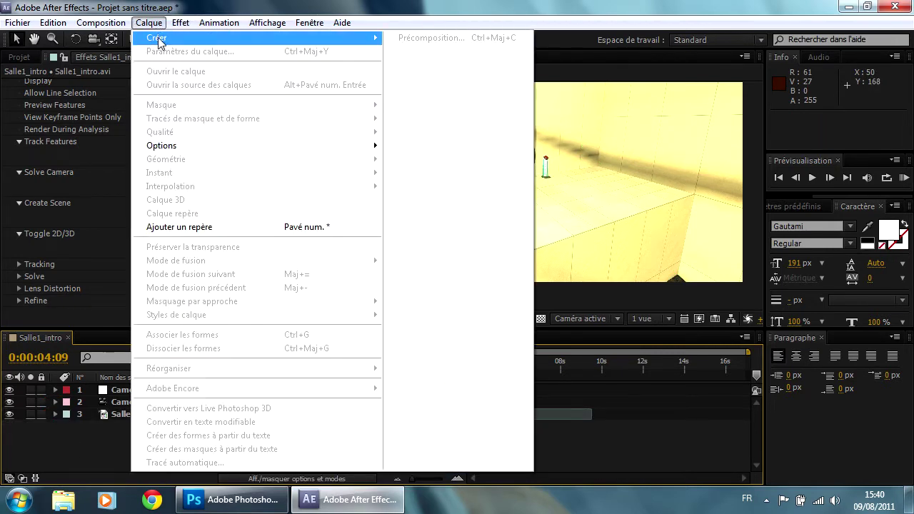
{"action": "mouse_move", "coordinate": [152, 37]}
{"action": "left_click", "coordinate": [438, 43]}
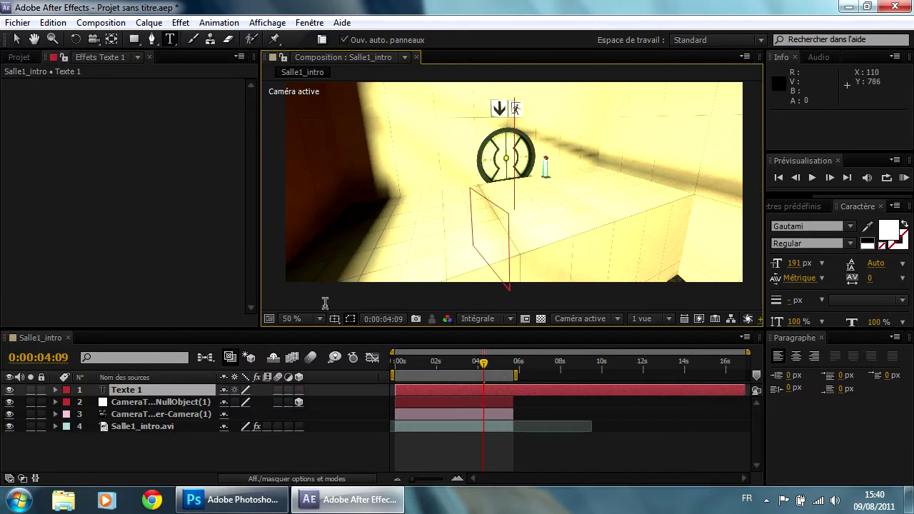
{"action": "type", "text": "Coreax"}
{"action": "type", "text": "t"}
{"action": "key", "text": "BackSpace"}
{"action": "key", "text": "BackSpace"}
{"action": "type", "text": "ct"}
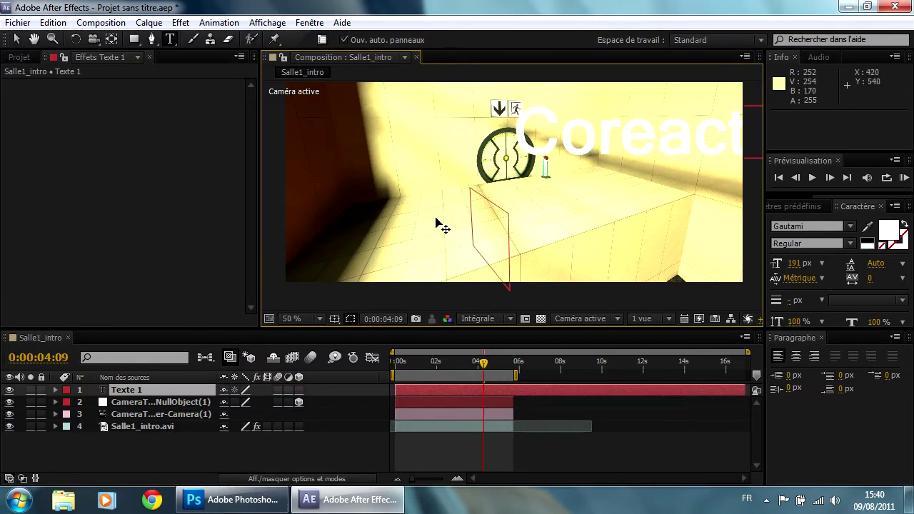
Set the fill colour of the whole Coreacte text to bright red
{"action": "left_click", "coordinate": [889, 230]}
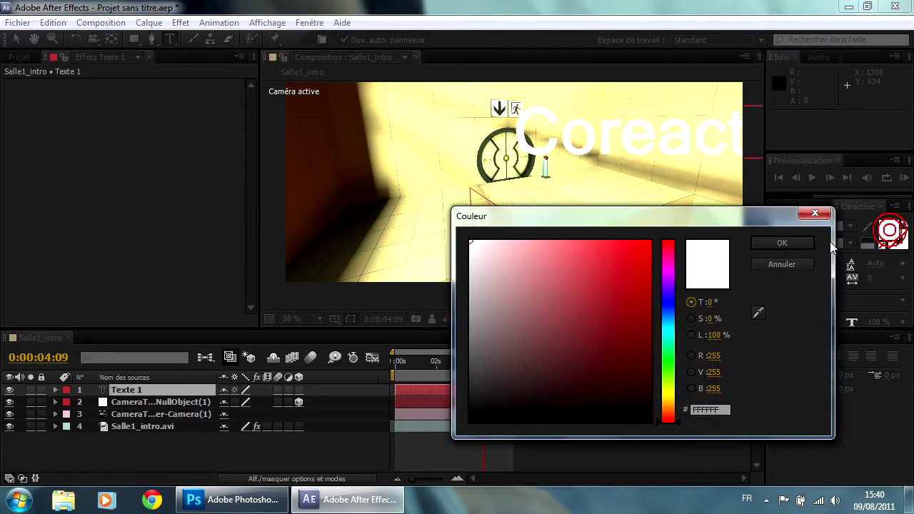
{"action": "left_click", "coordinate": [800, 263]}
{"action": "key", "text": "ctrl+a"}
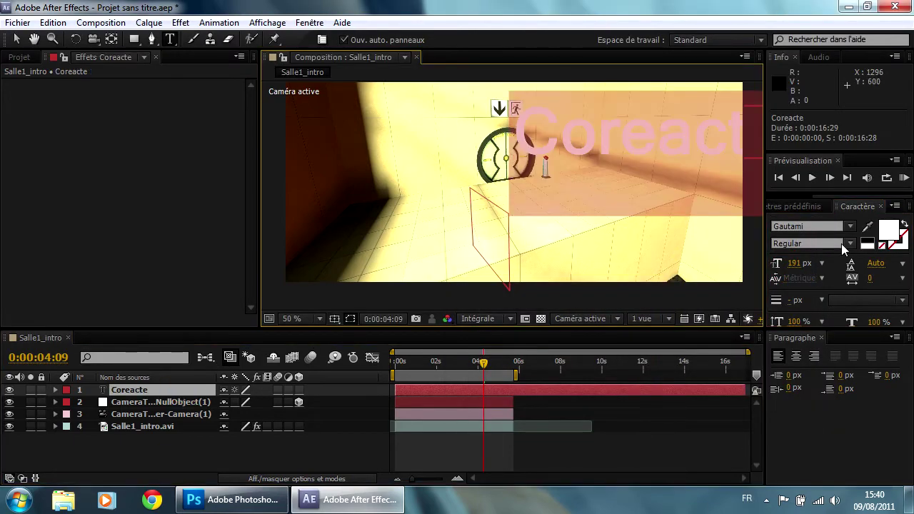
{"action": "left_click", "coordinate": [891, 233]}
{"action": "left_click", "coordinate": [587, 316]}
{"action": "left_click", "coordinate": [782, 241]}
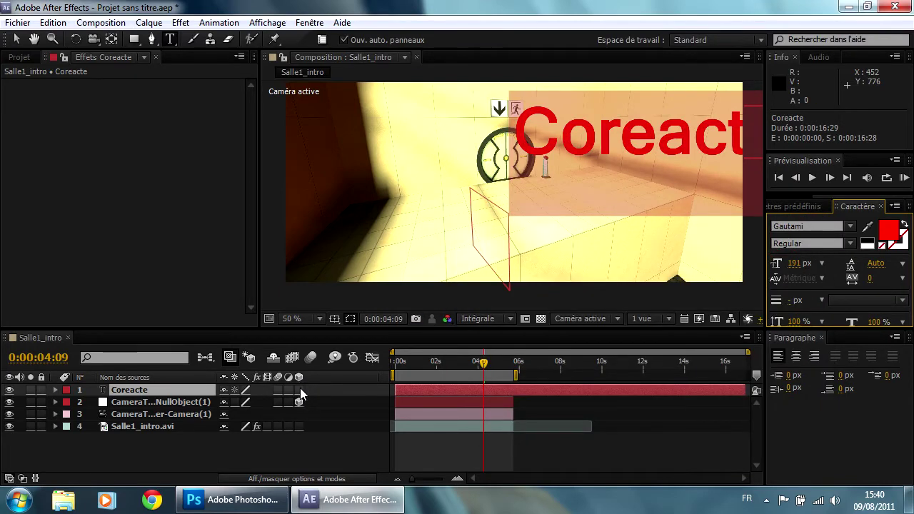
Turn the Coreacte text into a 3D layer and set its scale to 19 %
{"action": "left_click", "coordinate": [299, 391]}
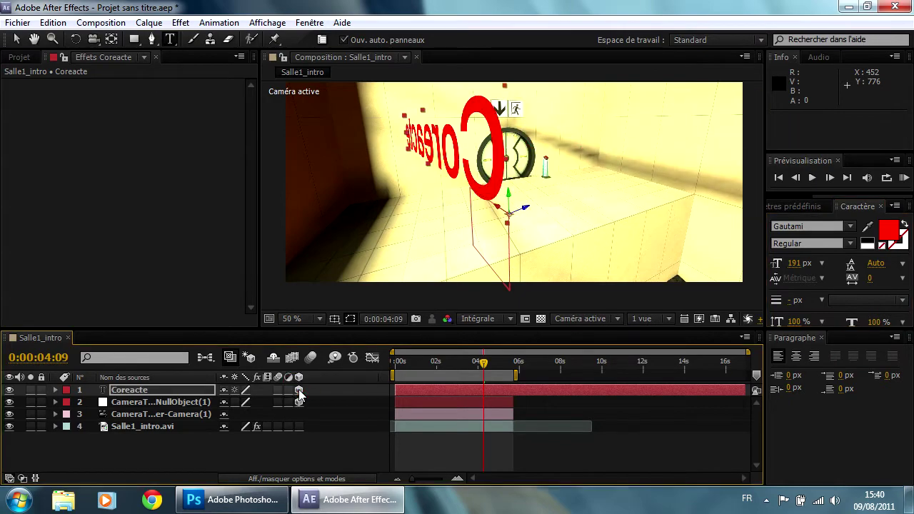
{"action": "mouse_move", "coordinate": [488, 367]}
{"action": "left_mouse_down"}
{"action": "mouse_move", "coordinate": [416, 370]}
{"action": "mouse_move", "coordinate": [494, 377]}
{"action": "mouse_move", "coordinate": [406, 377]}
{"action": "mouse_move", "coordinate": [510, 378]}
{"action": "mouse_move", "coordinate": [490, 378]}
{"action": "left_mouse_up"}
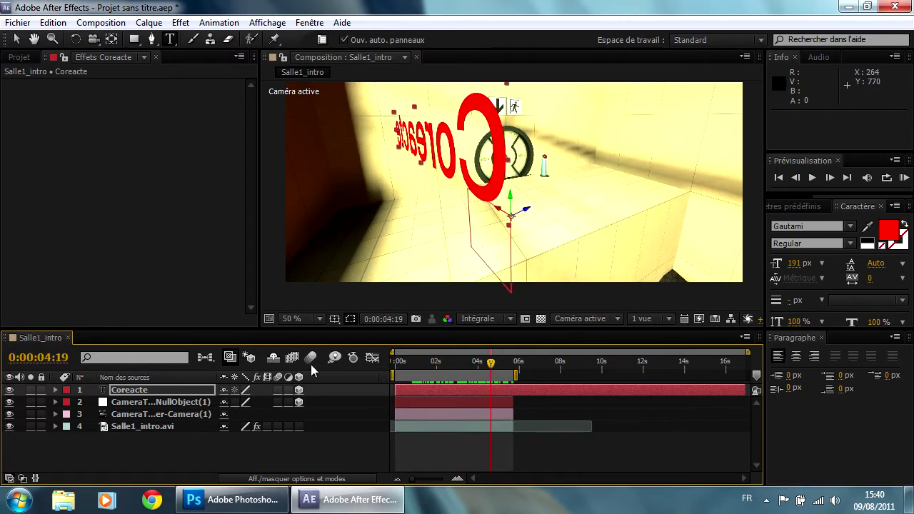
{"action": "left_click", "coordinate": [155, 389]}
{"action": "key", "text": "s"}
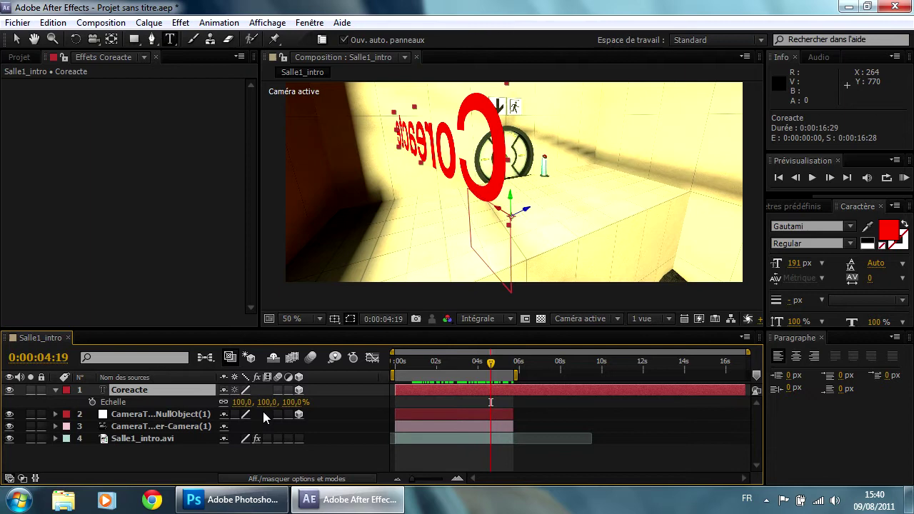
{"action": "left_click_drag", "start_coordinate": [245, 408], "coordinate": [192, 417]}
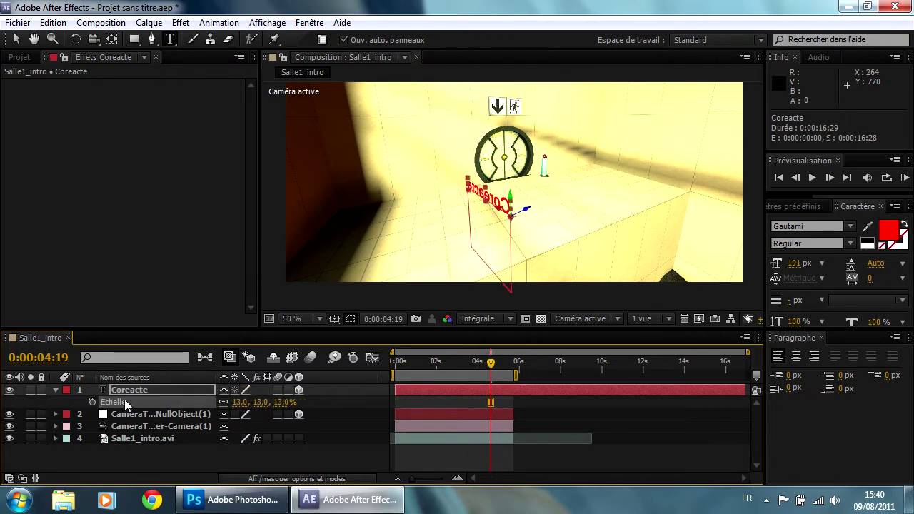
{"action": "left_click_drag", "start_coordinate": [259, 407], "coordinate": [244, 404]}
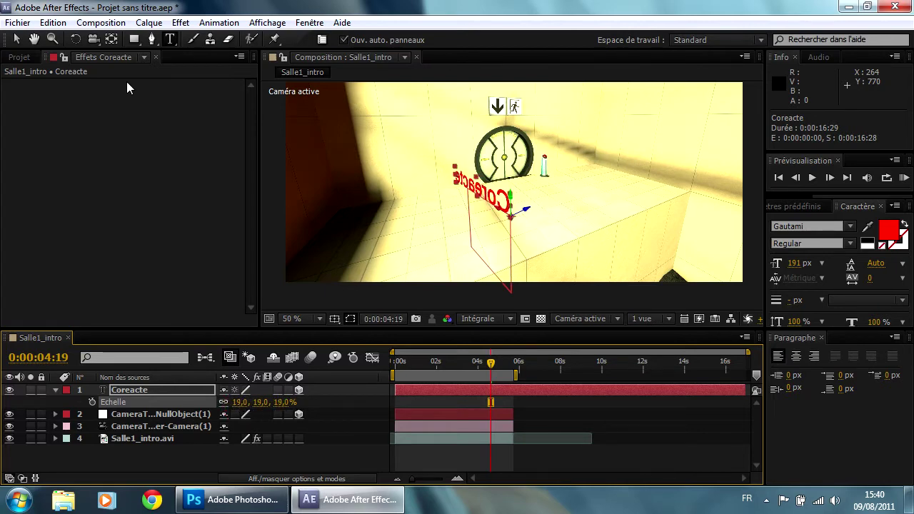
Rotate the Coreacte text around its Y axis to an orientation of about 180°, 73.9°, 180°, and check it at the first frame
{"action": "left_click", "coordinate": [77, 40]}
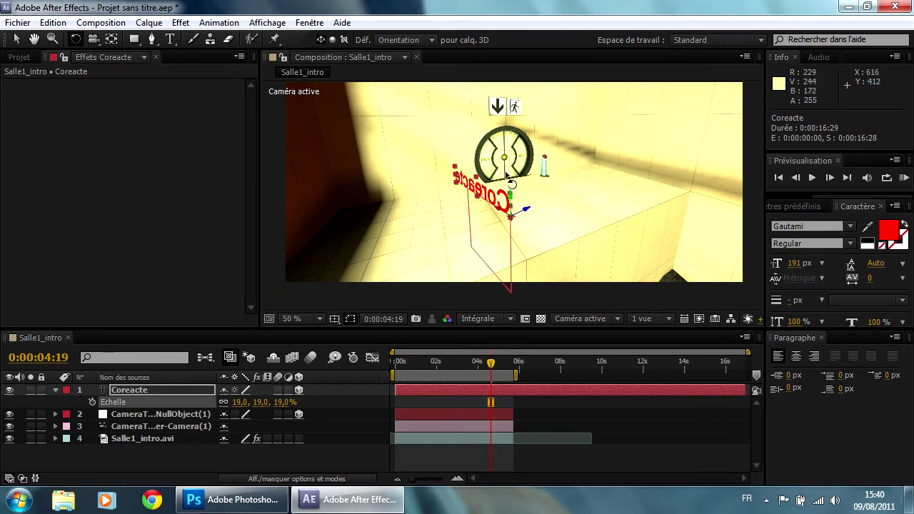
{"action": "left_click_drag", "start_coordinate": [510, 194], "coordinate": [472, 195]}
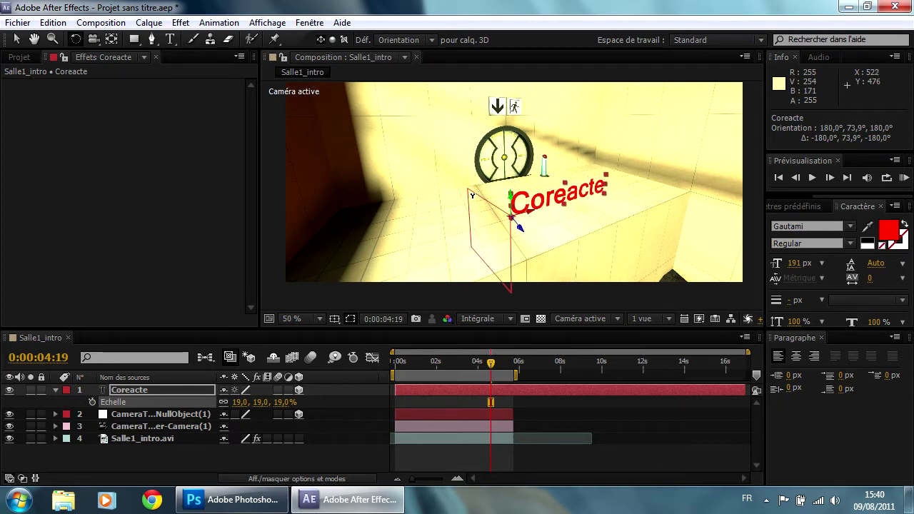
{"action": "left_click", "coordinate": [17, 37]}
{"action": "left_click_drag", "start_coordinate": [491, 366], "coordinate": [395, 364]}
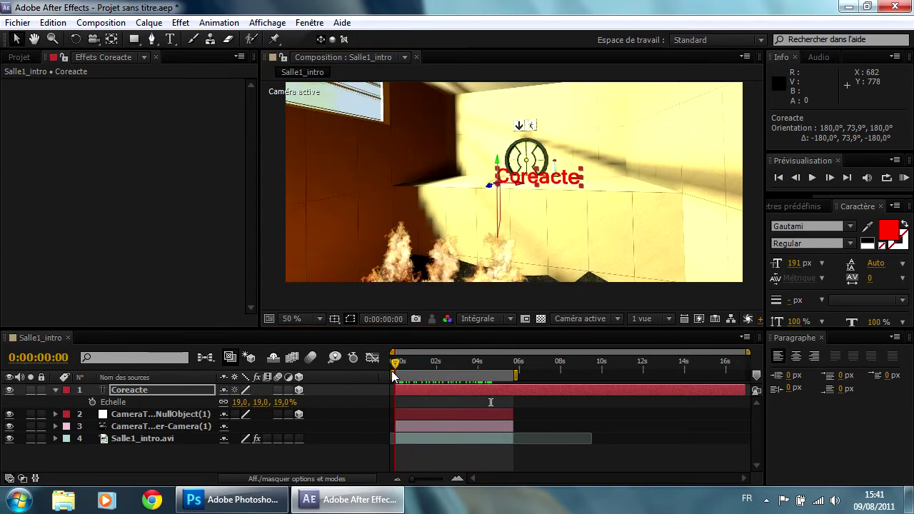
{"action": "left_click", "coordinate": [590, 297]}
Try moving the Coreacte text freehand to different spots in the scene at several frames, and undo these moves
{"action": "left_click_drag", "start_coordinate": [393, 366], "coordinate": [426, 392]}
{"action": "left_click_drag", "start_coordinate": [529, 184], "coordinate": [624, 127]}
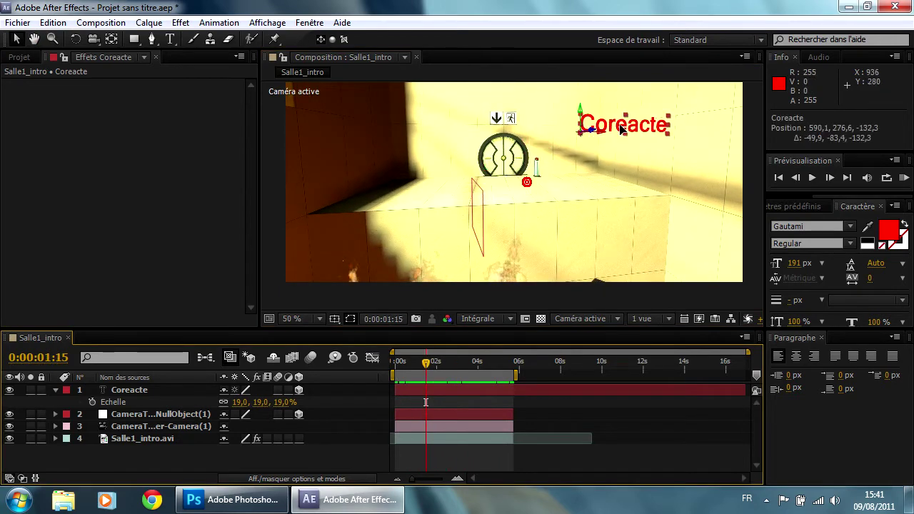
{"action": "mouse_move", "coordinate": [427, 365]}
{"action": "left_mouse_down"}
{"action": "mouse_move", "coordinate": [482, 364]}
{"action": "mouse_move", "coordinate": [439, 374]}
{"action": "left_mouse_up"}
{"action": "left_click_drag", "start_coordinate": [641, 131], "coordinate": [629, 236]}
{"action": "left_click_drag", "start_coordinate": [435, 366], "coordinate": [495, 362]}
{"action": "left_click_drag", "start_coordinate": [642, 227], "coordinate": [555, 211]}
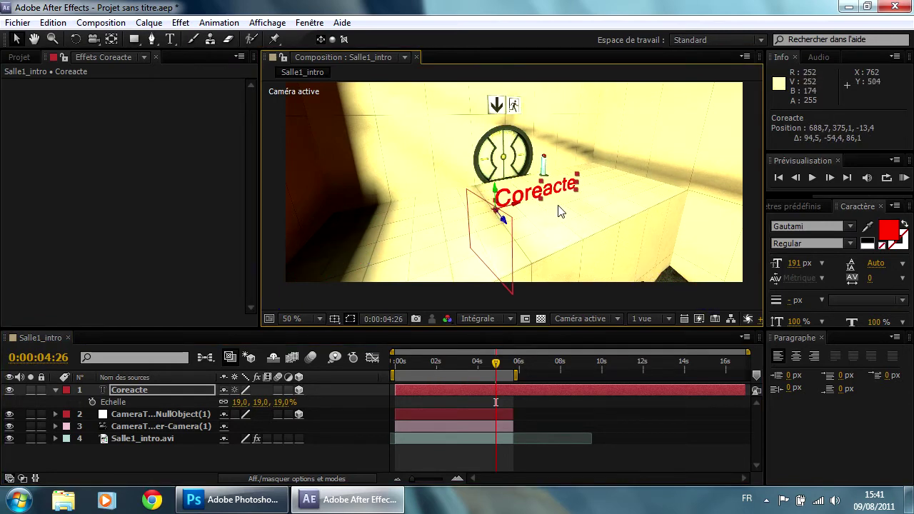
{"action": "key", "text": "ctrl+z"}
{"action": "key", "text": "ctrl+z"}
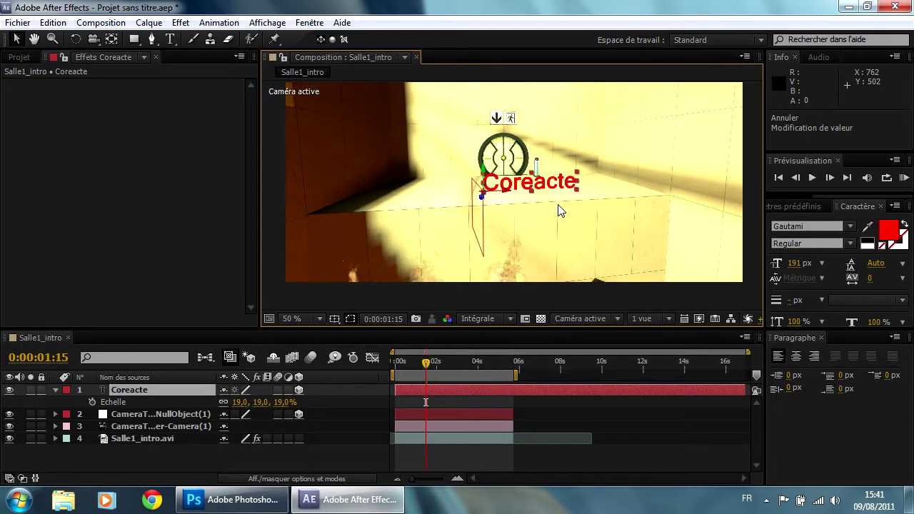
Move the Coreacte text at about 0:00:04:24 onto the block's front face, near position 585.8, 396.0, 15.6, and check its tracking at other frames
{"action": "left_click_drag", "start_coordinate": [425, 358], "coordinate": [495, 358]}
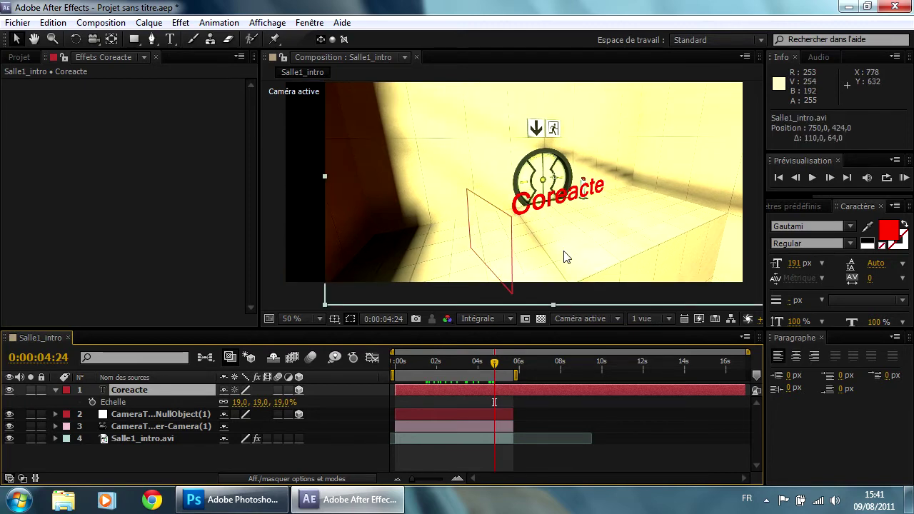
{"action": "key", "text": "KP_4"}
{"action": "left_click", "coordinate": [172, 391]}
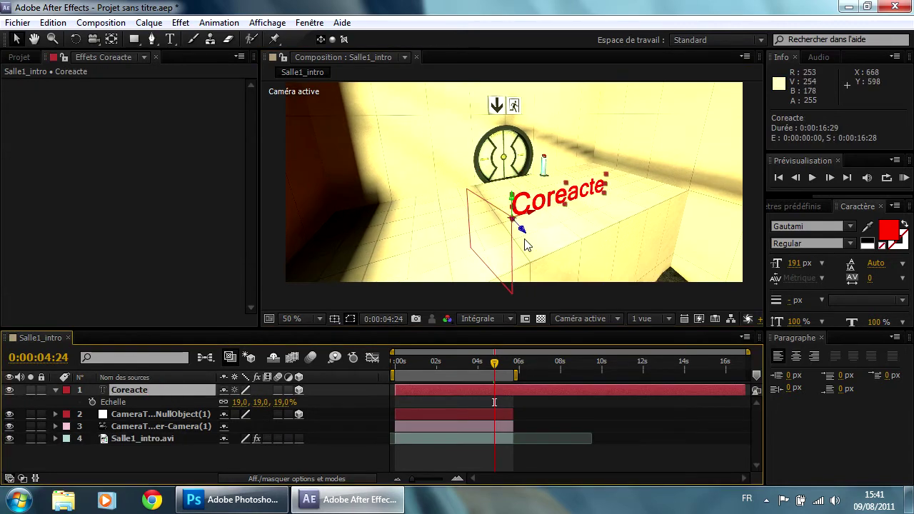
{"action": "left_click_drag", "start_coordinate": [522, 227], "coordinate": [532, 285]}
{"action": "mouse_move", "coordinate": [498, 366]}
{"action": "left_mouse_down"}
{"action": "mouse_move", "coordinate": [399, 366]}
{"action": "mouse_move", "coordinate": [515, 366]}
{"action": "mouse_move", "coordinate": [481, 365]}
{"action": "mouse_move", "coordinate": [497, 367]}
{"action": "left_mouse_up"}
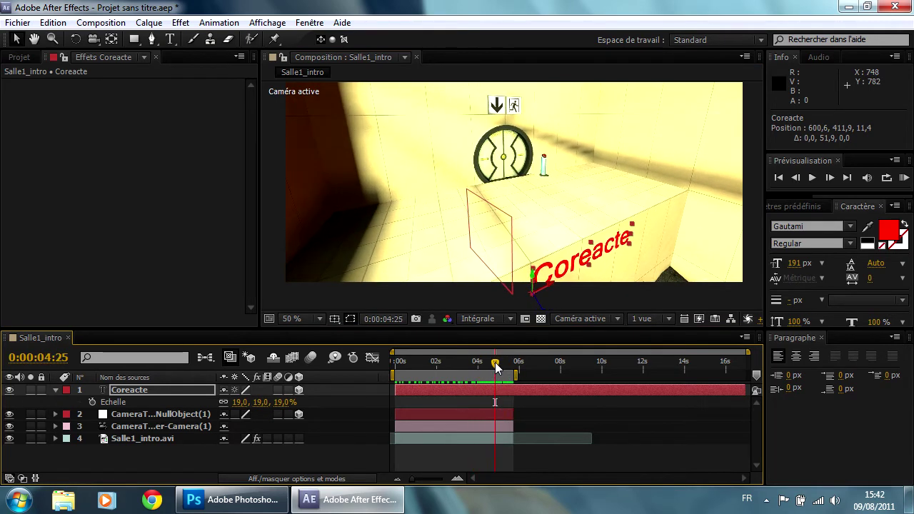
{"action": "left_click_drag", "start_coordinate": [537, 278], "coordinate": [552, 246]}
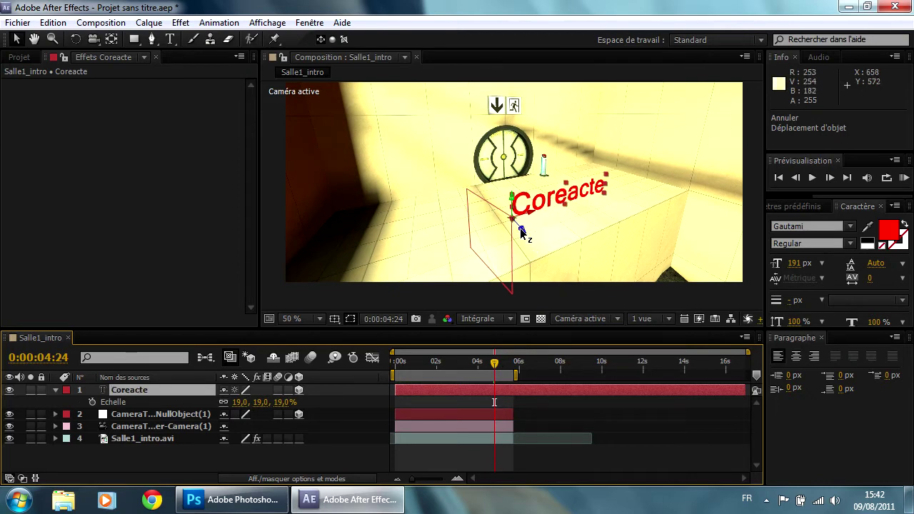
{"action": "left_click_drag", "start_coordinate": [522, 232], "coordinate": [534, 243]}
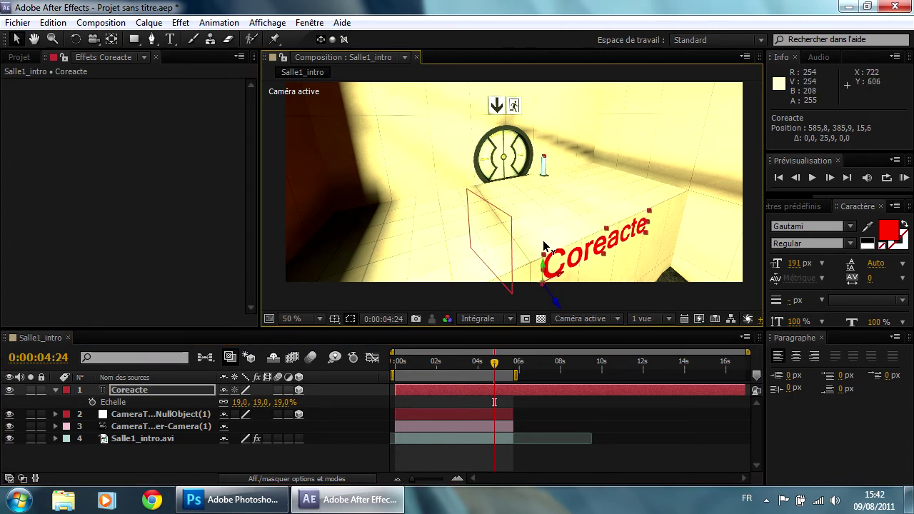
{"action": "left_click_drag", "start_coordinate": [494, 364], "coordinate": [401, 353]}
{"action": "left_click_drag", "start_coordinate": [414, 346], "coordinate": [439, 328]}
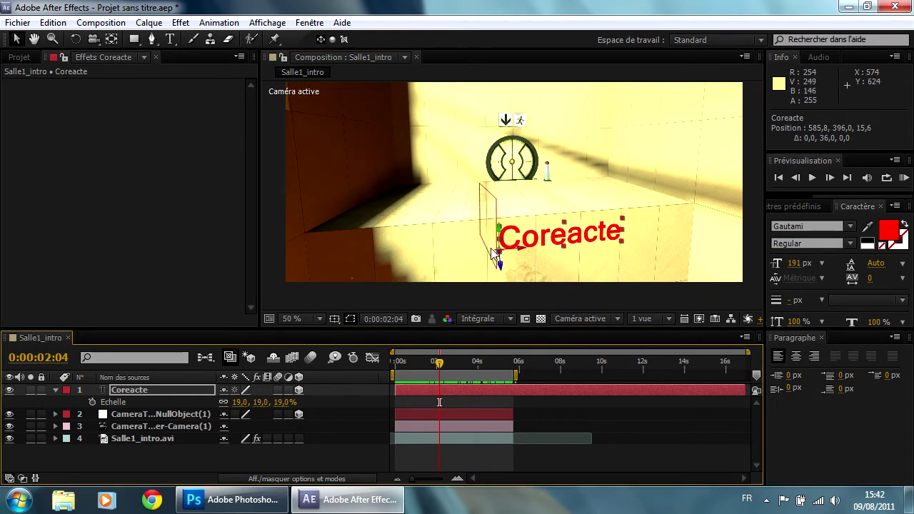
Delete the Coreacte text layer from the composition and view the shot at 0:00:03:18 without it
{"action": "left_click", "coordinate": [189, 389]}
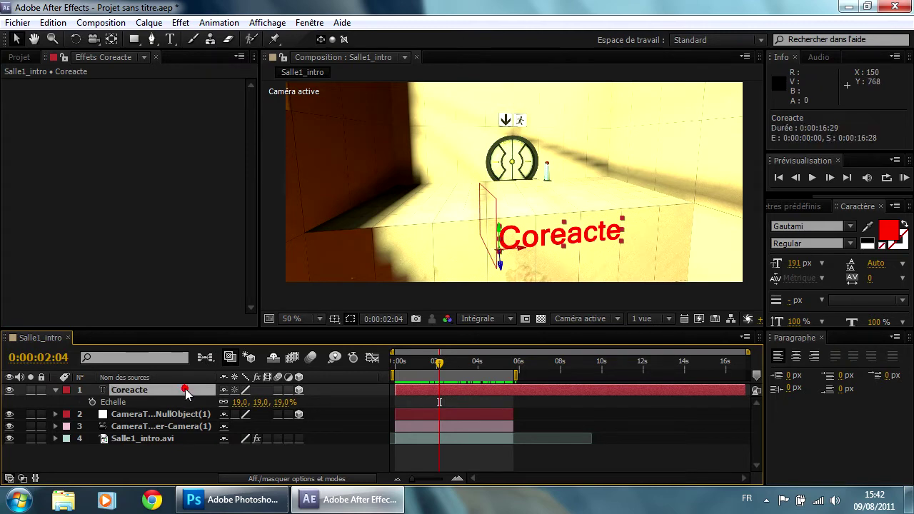
{"action": "key", "text": "Delete"}
{"action": "left_click_drag", "start_coordinate": [434, 366], "coordinate": [463, 369]}
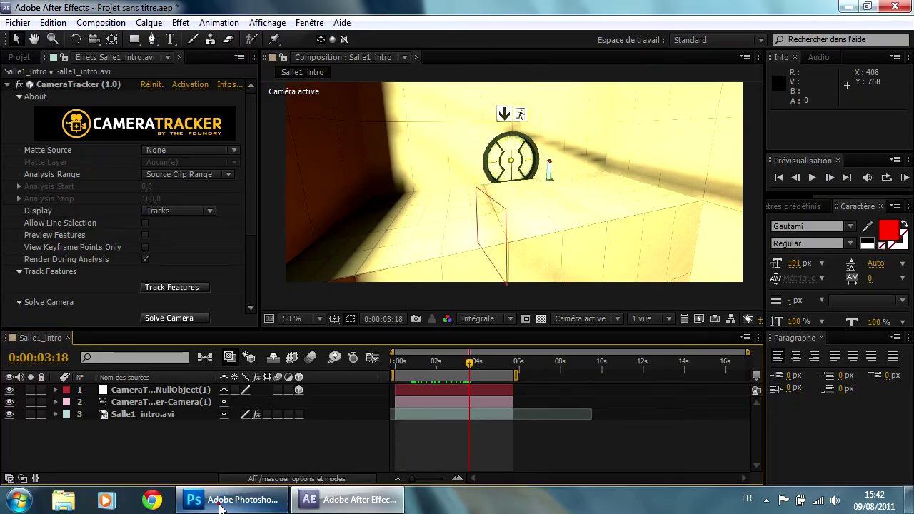
Switch to Photoshop and create a new 1280 × 720 pixel RGB document at 72 pixels/inch with a transparent background
{"action": "left_click", "coordinate": [218, 500]}
{"action": "left_click", "coordinate": [11, 31]}
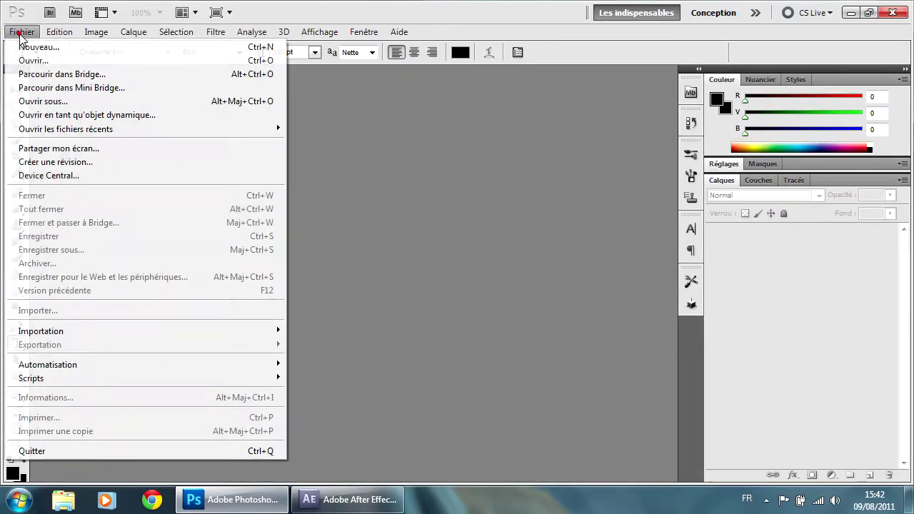
{"action": "left_click", "coordinate": [22, 44]}
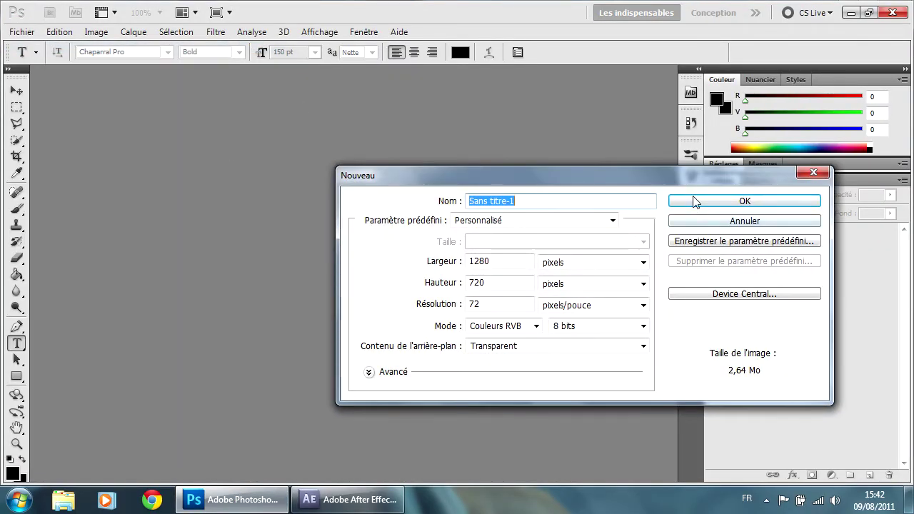
{"action": "left_click", "coordinate": [695, 203]}
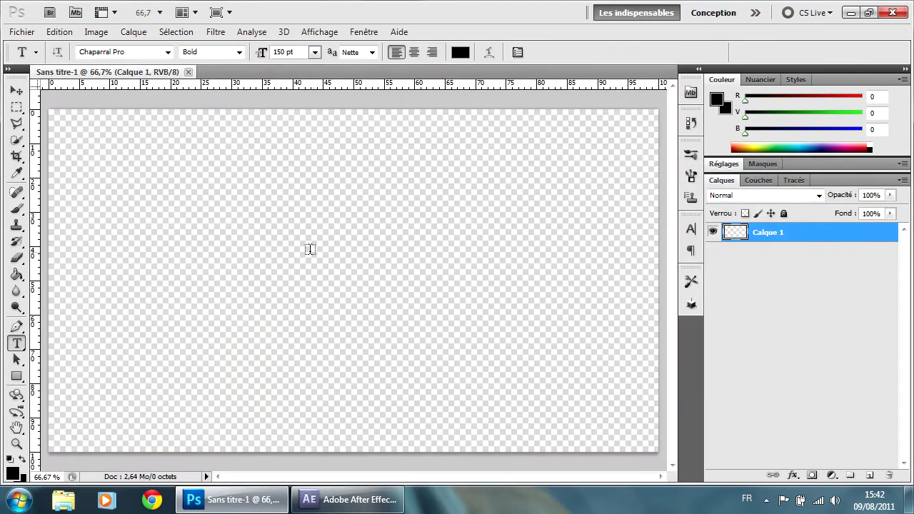
Add the text "Coreacte 3D" in Chaparral Pro Bold at 150 pt and move it near the canvas centre
{"action": "left_click", "coordinate": [189, 266]}
{"action": "type", "text": "C"}
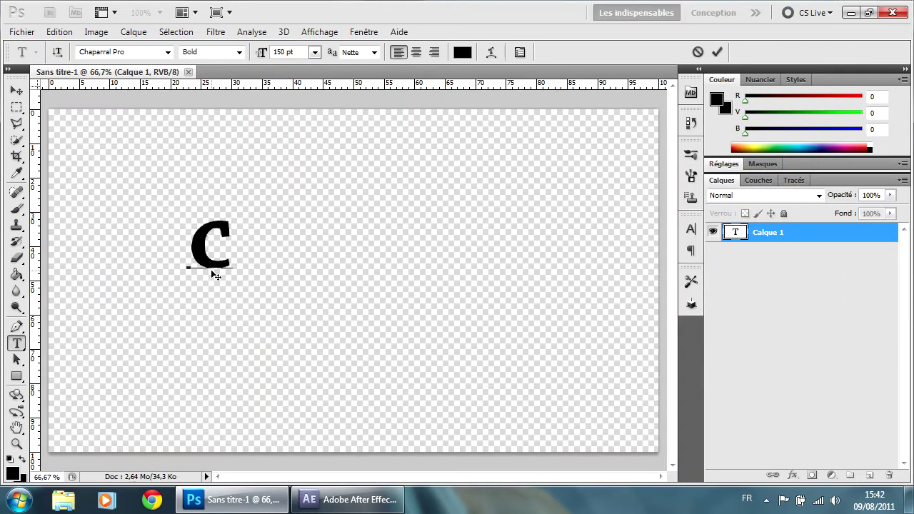
{"action": "type", "text": "oreacte 3D"}
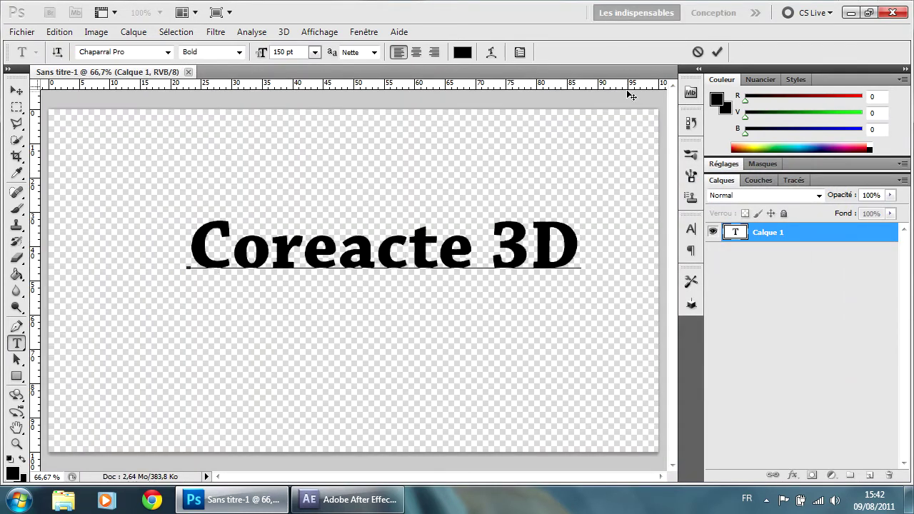
{"action": "left_click", "coordinate": [19, 93]}
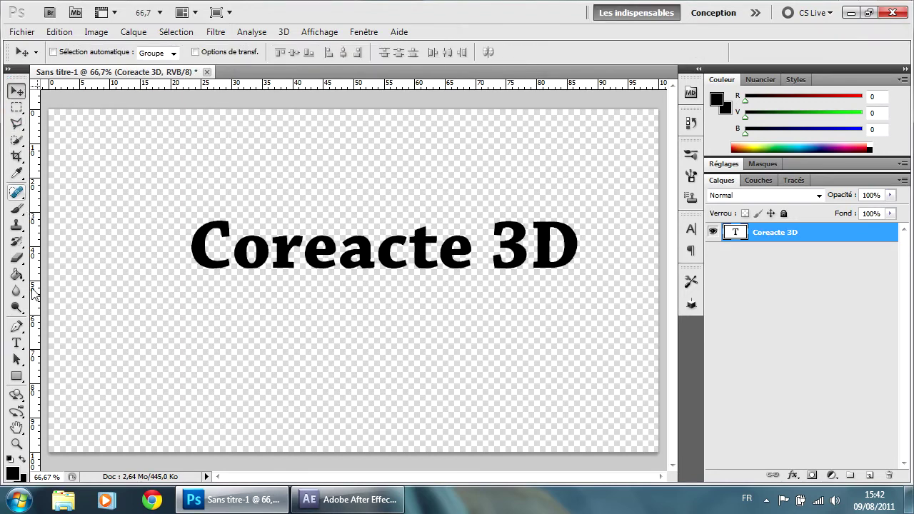
{"action": "left_click", "coordinate": [17, 343]}
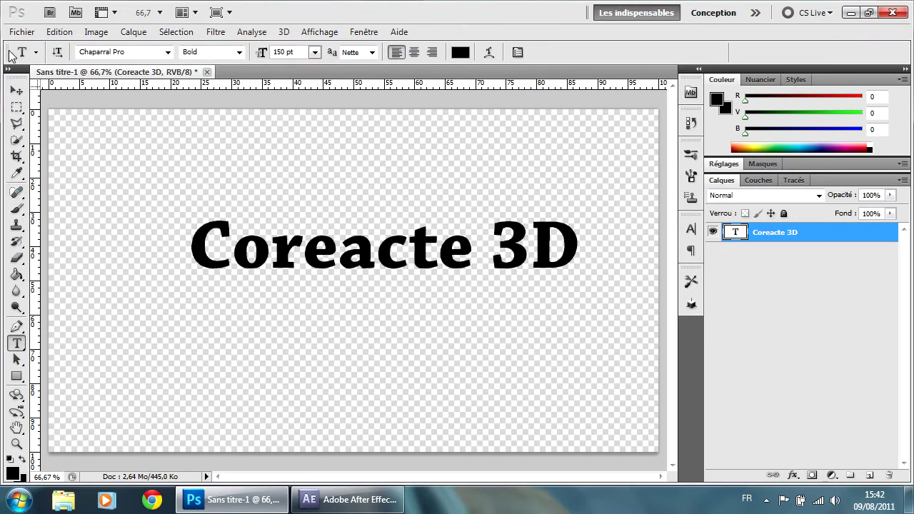
{"action": "left_click", "coordinate": [17, 91]}
{"action": "left_click_drag", "start_coordinate": [390, 254], "coordinate": [374, 280]}
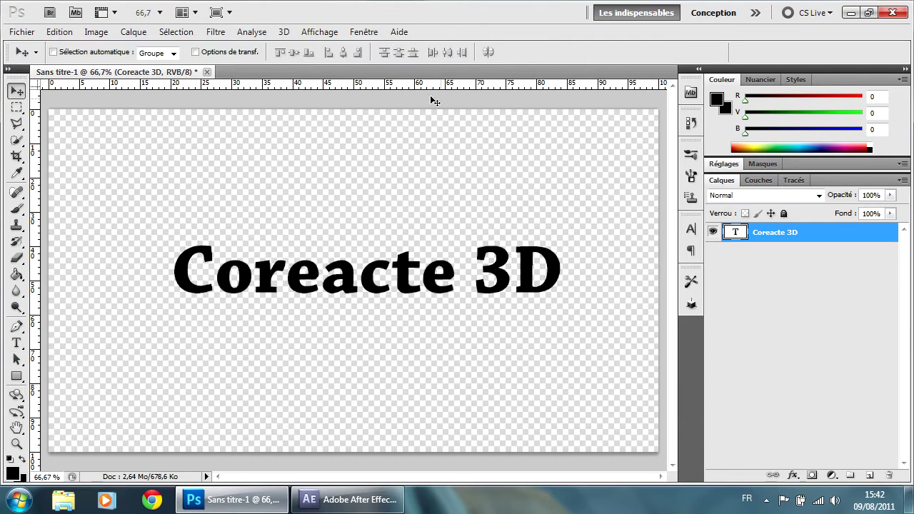
{"action": "left_click", "coordinate": [284, 32]}
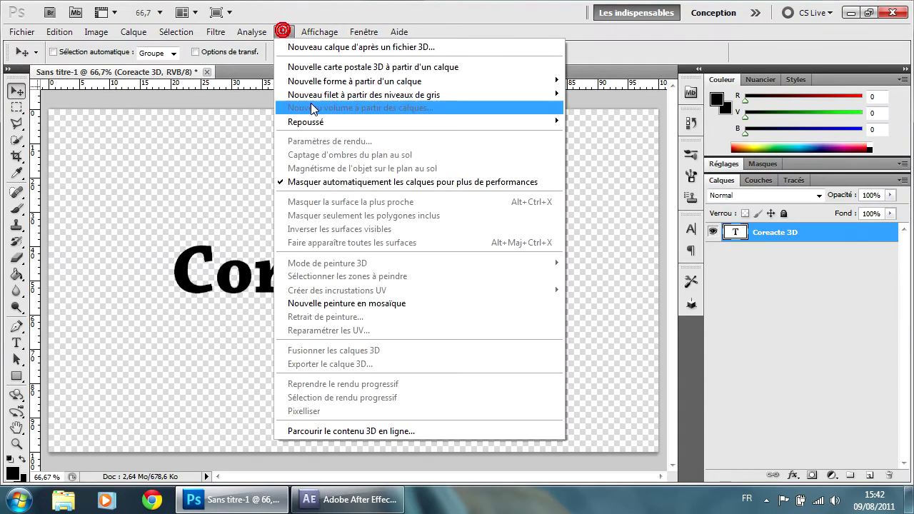
{"action": "left_click", "coordinate": [317, 122]}
{"action": "left_click", "coordinate": [604, 126]}
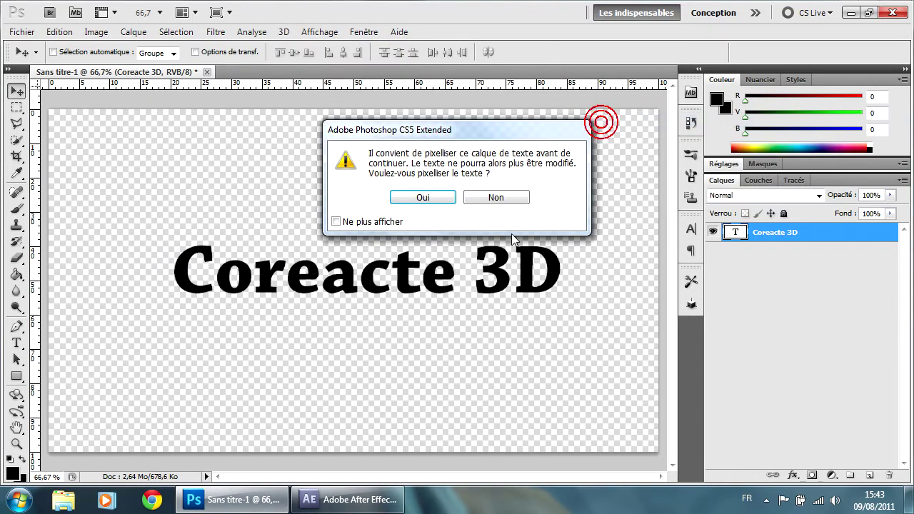
{"action": "left_click", "coordinate": [423, 198]}
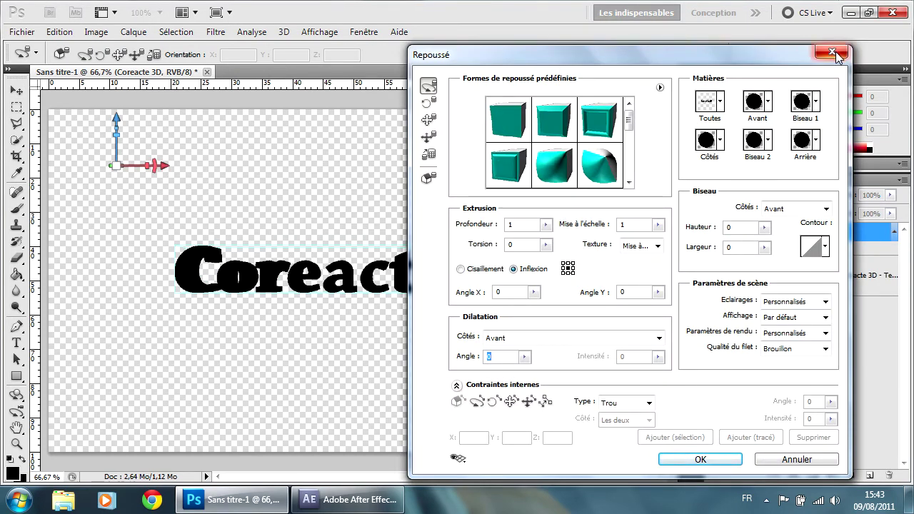
{"action": "left_click", "coordinate": [777, 461]}
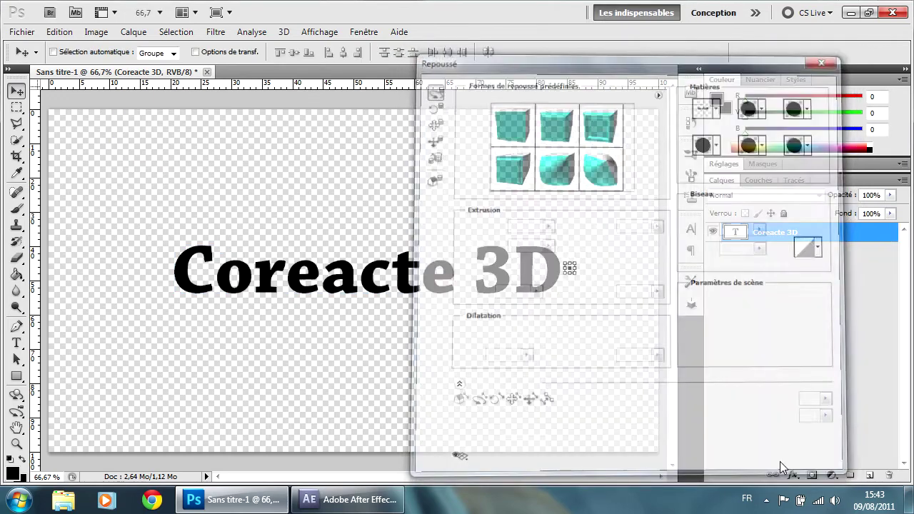
Set the colour of the whole Coreacte 3D text to white and commit the text edit
{"action": "left_click", "coordinate": [16, 343]}
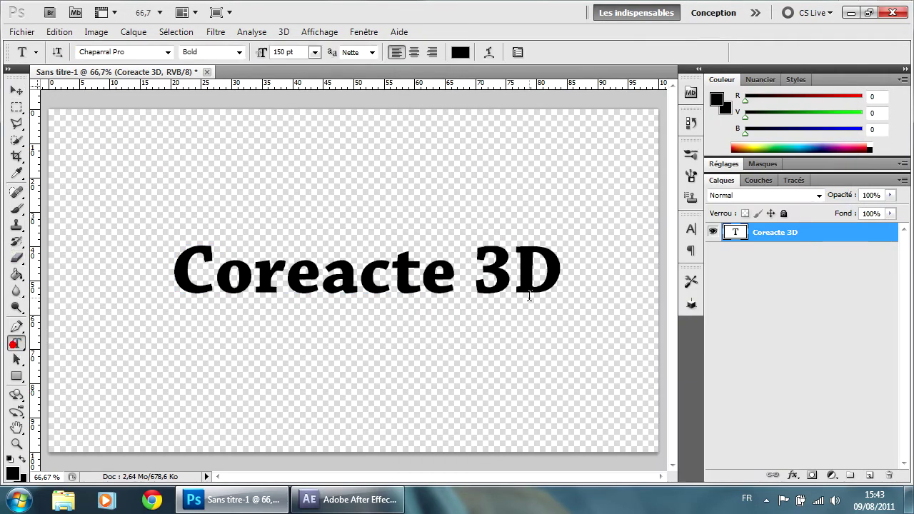
{"action": "triple_click", "coordinate": [556, 276]}
{"action": "left_click", "coordinate": [459, 52]}
{"action": "left_click_drag", "start_coordinate": [660, 249], "coordinate": [568, 162]}
{"action": "left_click", "coordinate": [882, 152]}
{"action": "left_click", "coordinate": [284, 32]}
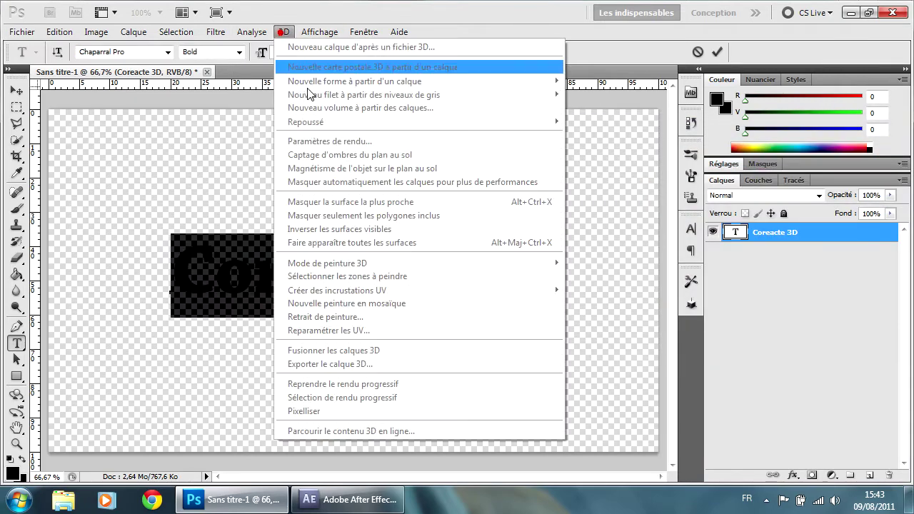
{"action": "left_click", "coordinate": [740, 260]}
Rasterize the Coreacte 3D text layer and apply a Repoussé extrusion to it with the default settings
{"action": "left_click", "coordinate": [283, 31]}
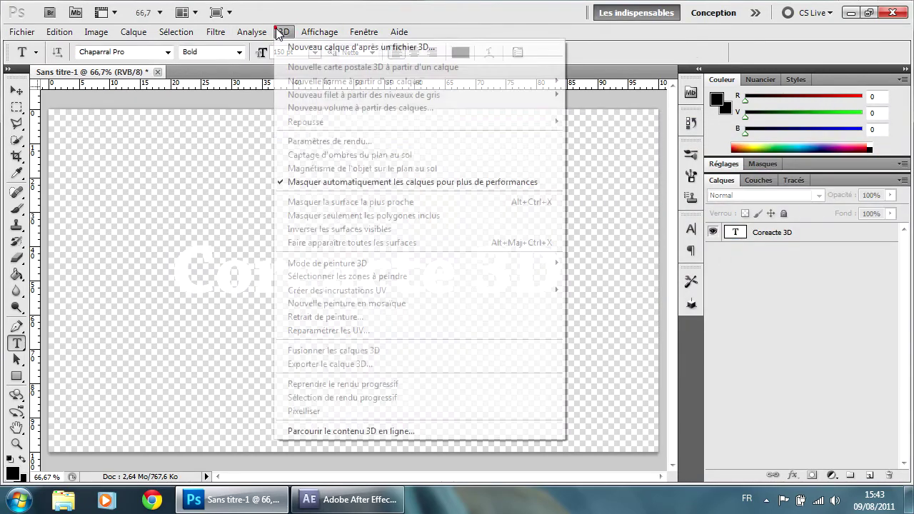
{"action": "left_click", "coordinate": [745, 233]}
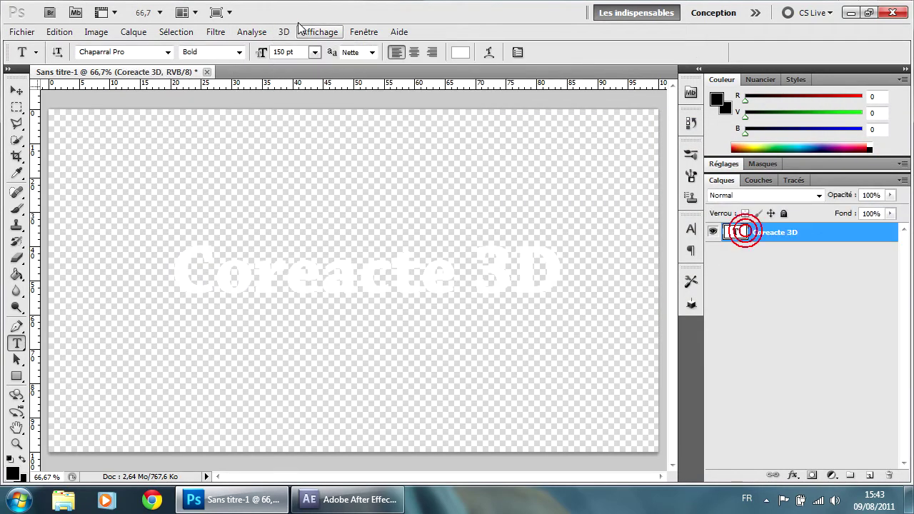
{"action": "left_click", "coordinate": [283, 32]}
{"action": "left_click", "coordinate": [321, 121]}
{"action": "left_click", "coordinate": [597, 126]}
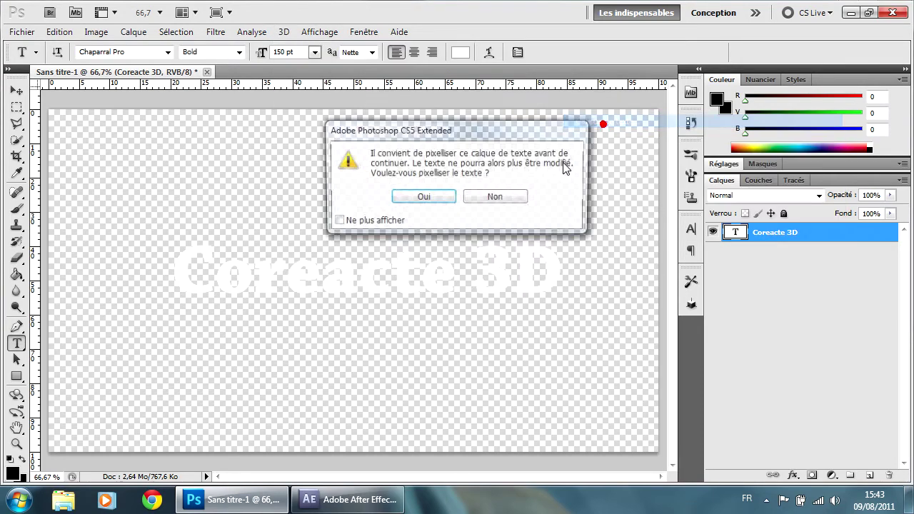
{"action": "left_click", "coordinate": [429, 202]}
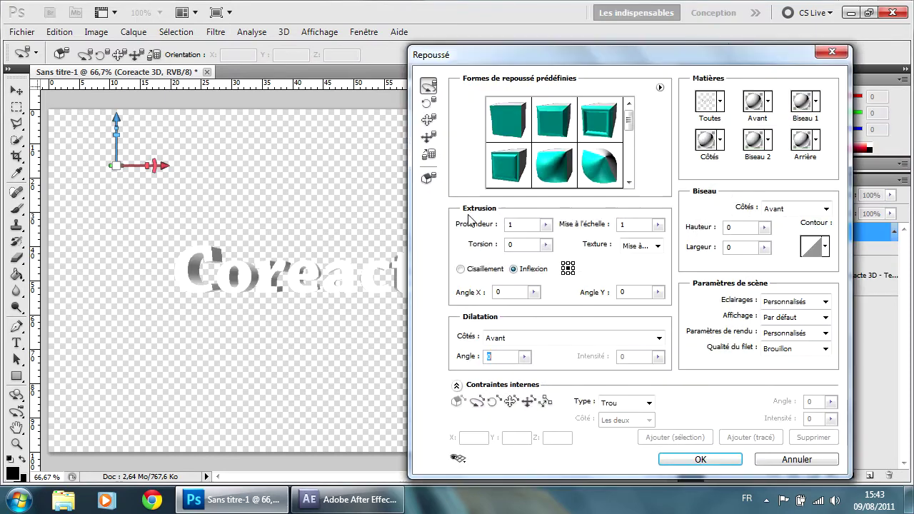
{"action": "left_click_drag", "start_coordinate": [595, 58], "coordinate": [711, 61]}
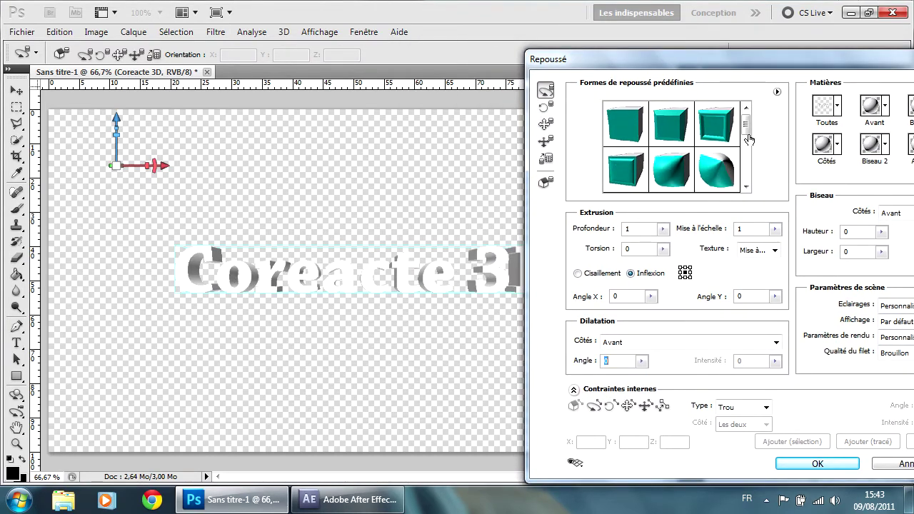
{"action": "left_click_drag", "start_coordinate": [718, 72], "coordinate": [599, 42]}
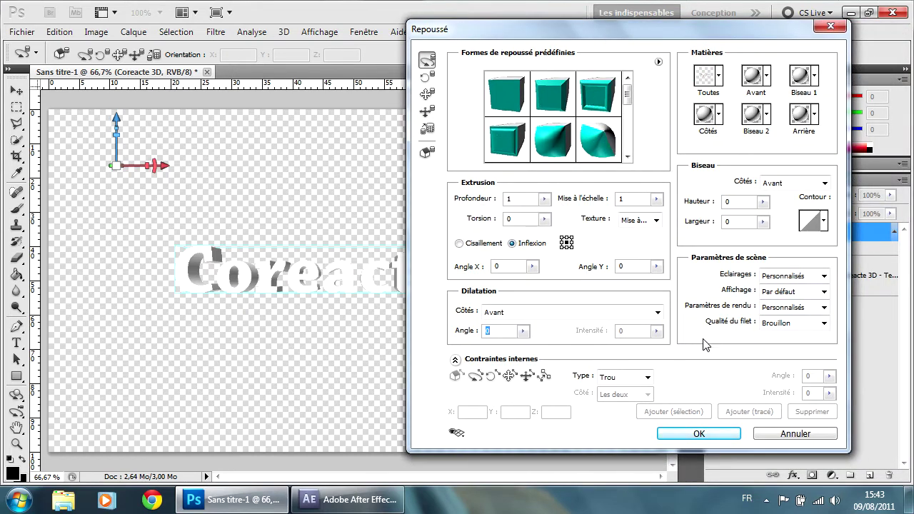
{"action": "left_click", "coordinate": [700, 434]}
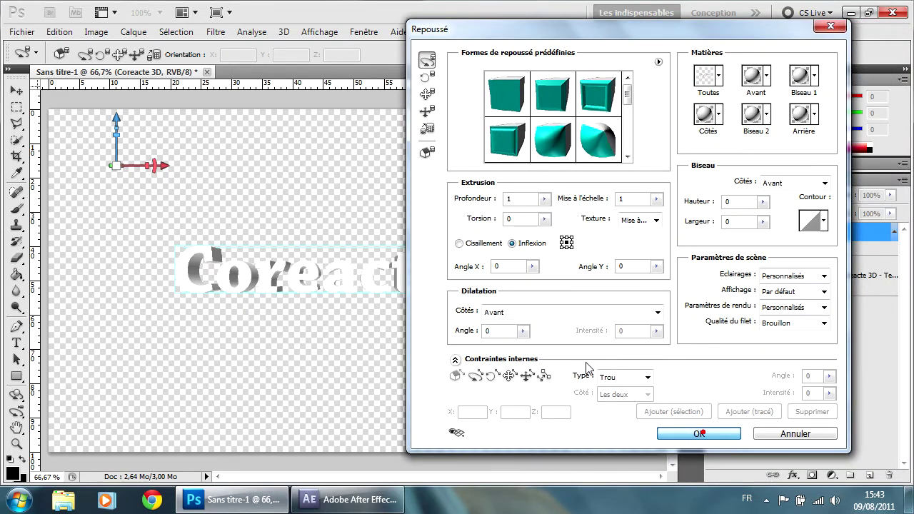
Save the document as texte-3D.psd in the Images folder, in Photoshop format with layers kept
{"action": "left_click", "coordinate": [20, 32]}
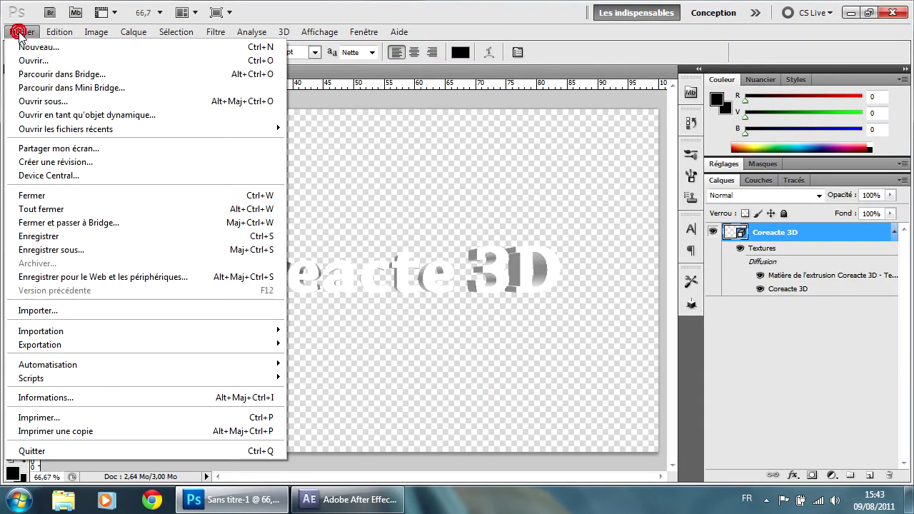
{"action": "left_click", "coordinate": [53, 249]}
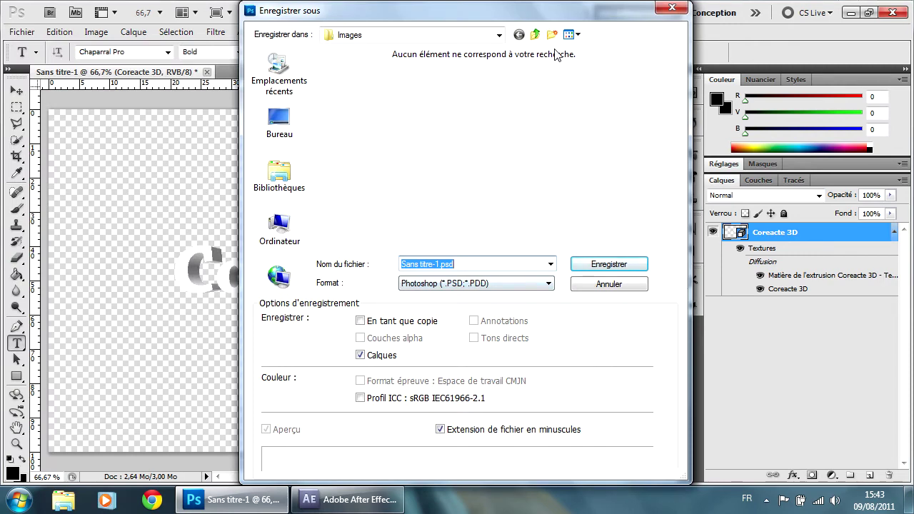
{"action": "left_click", "coordinate": [535, 34]}
{"action": "double_click", "coordinate": [354, 107]}
{"action": "left_click", "coordinate": [453, 265]}
{"action": "left_click", "coordinate": [434, 263]}
{"action": "left_click_drag", "start_coordinate": [440, 264], "coordinate": [368, 264]}
{"action": "type", "text": "tex"}
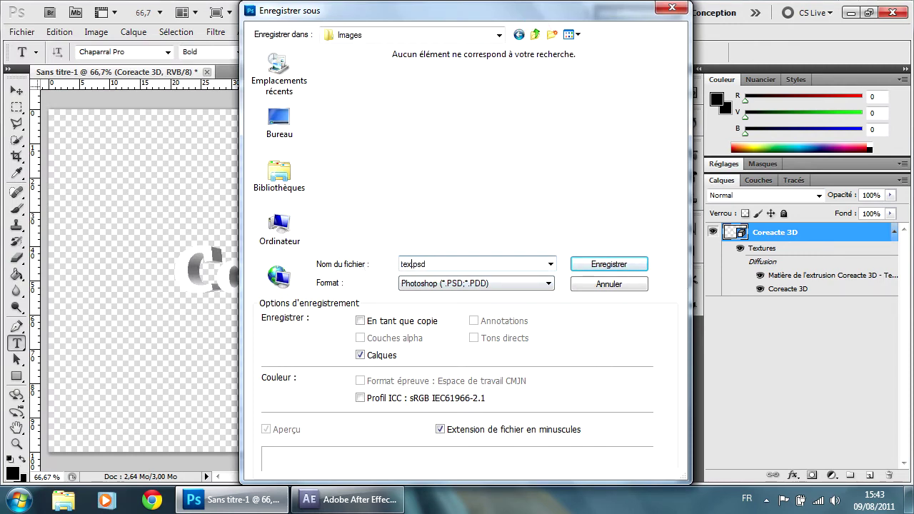
{"action": "left_click", "coordinate": [616, 262]}
{"action": "left_click", "coordinate": [871, 241]}
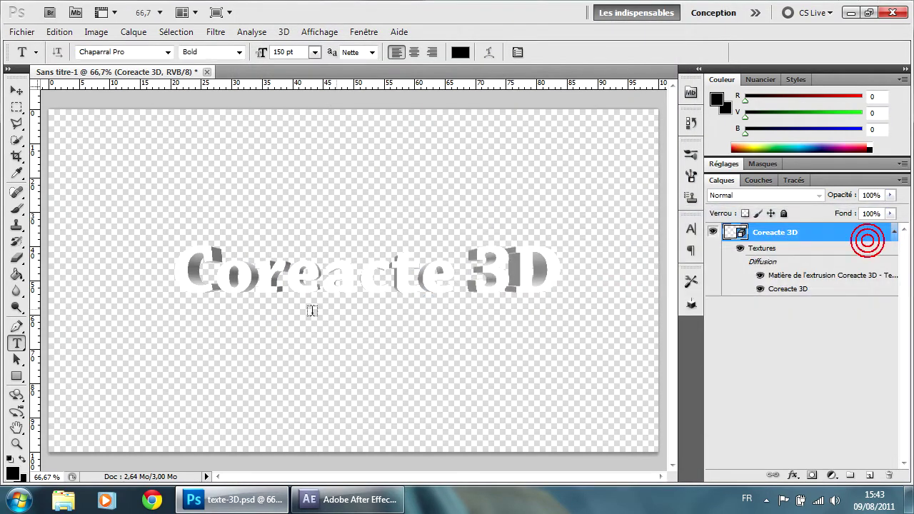
Switch to After Effects and choose texte-3D.psd as the file to import into the project
{"action": "left_click", "coordinate": [261, 501]}
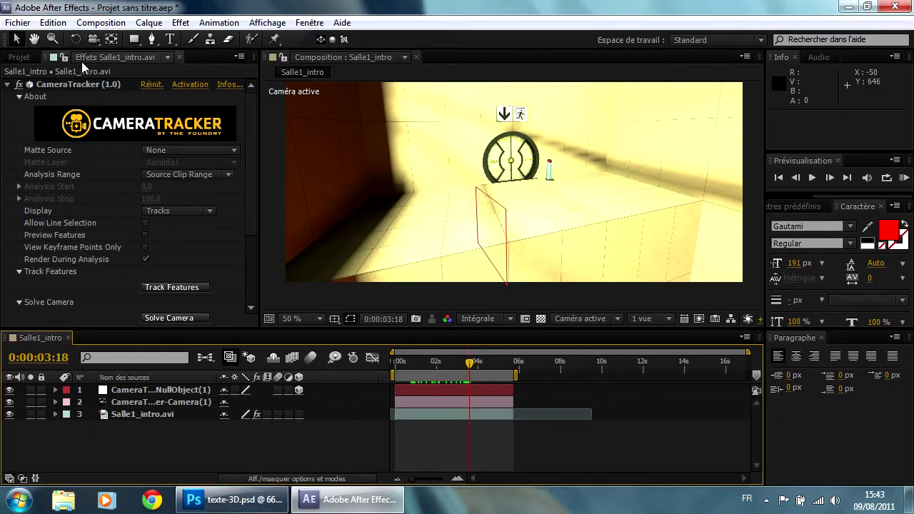
{"action": "left_click", "coordinate": [22, 59]}
{"action": "double_click", "coordinate": [53, 244]}
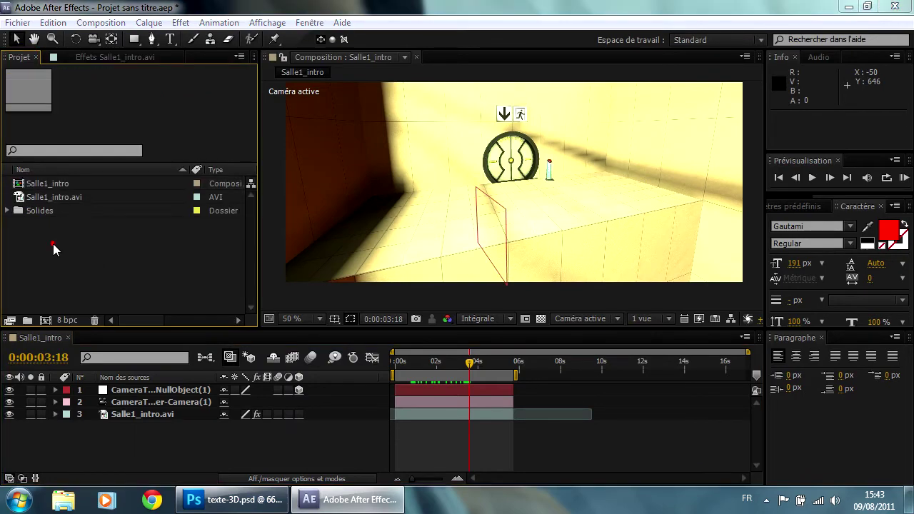
{"action": "left_click", "coordinate": [279, 65]}
{"action": "double_click", "coordinate": [116, 125]}
{"action": "left_click", "coordinate": [123, 125]}
{"action": "double_click", "coordinate": [122, 125]}
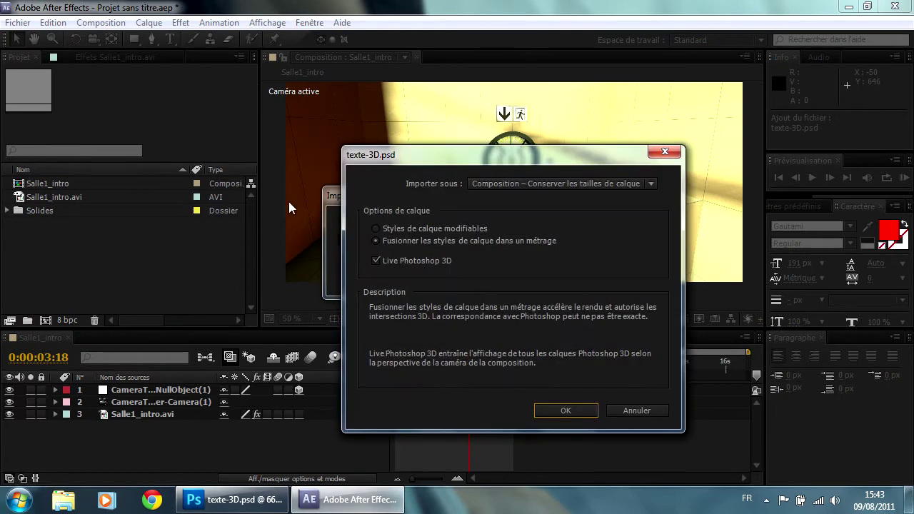
Import the PSD as a composition retaining layer sizes, with layer styles merged into footage and Live Photoshop 3D enabled
{"action": "left_click", "coordinate": [519, 183]}
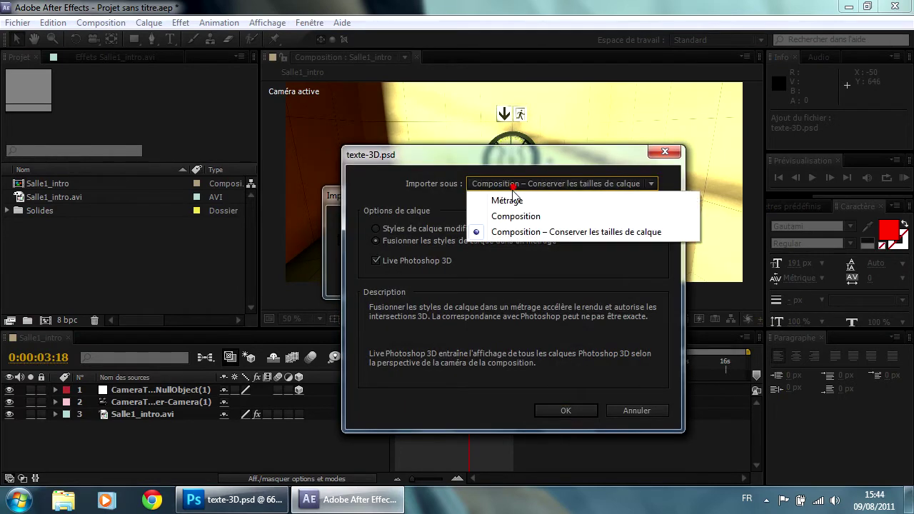
{"action": "left_click", "coordinate": [503, 198]}
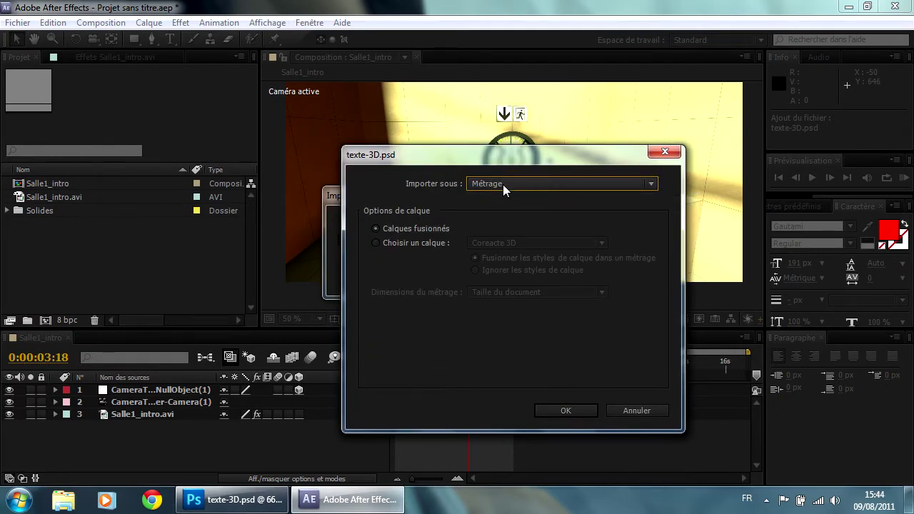
{"action": "left_click", "coordinate": [503, 184]}
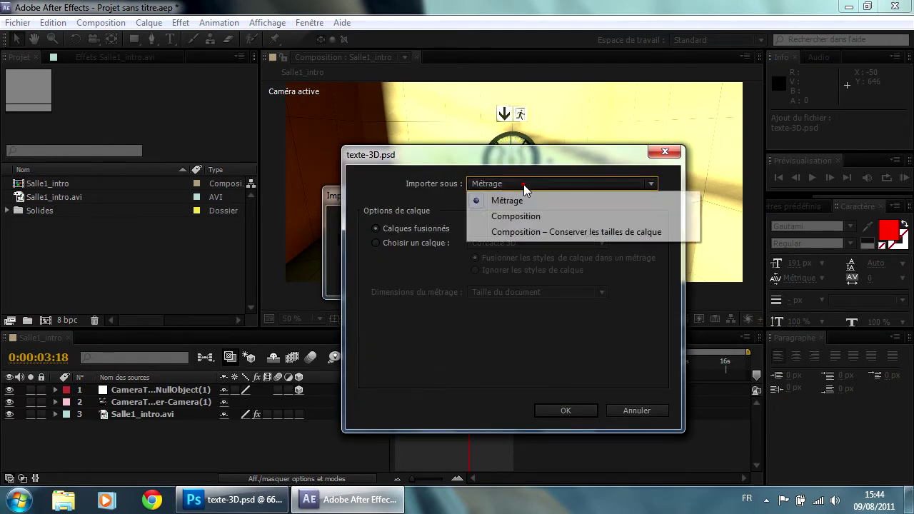
{"action": "left_click", "coordinate": [597, 233]}
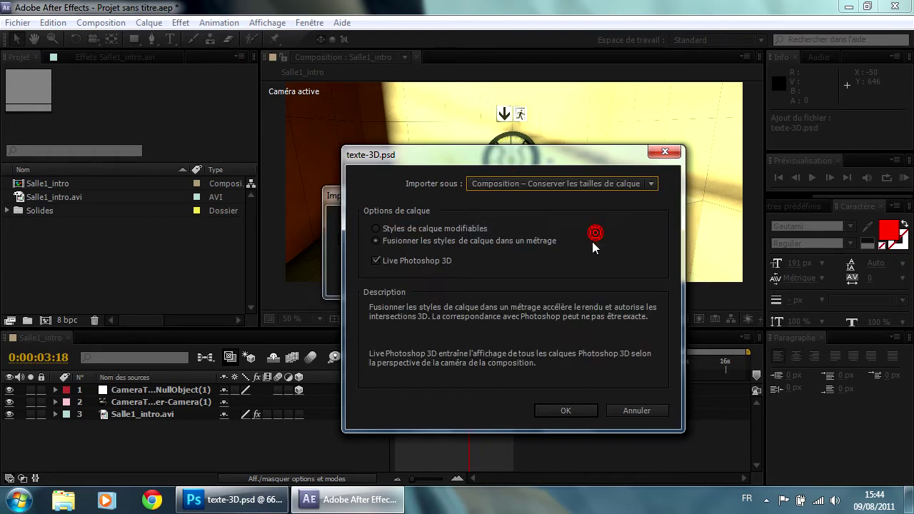
{"action": "left_click", "coordinate": [376, 261]}
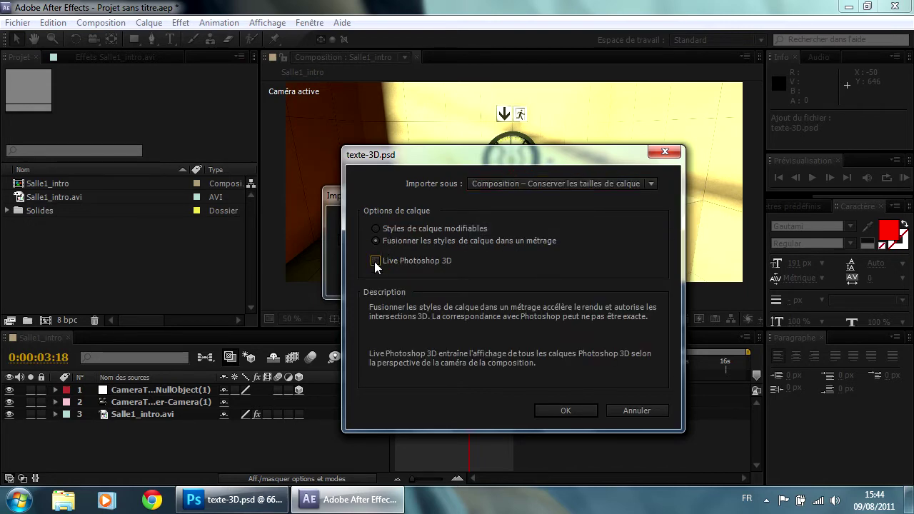
{"action": "left_click", "coordinate": [375, 261]}
{"action": "left_click", "coordinate": [566, 410]}
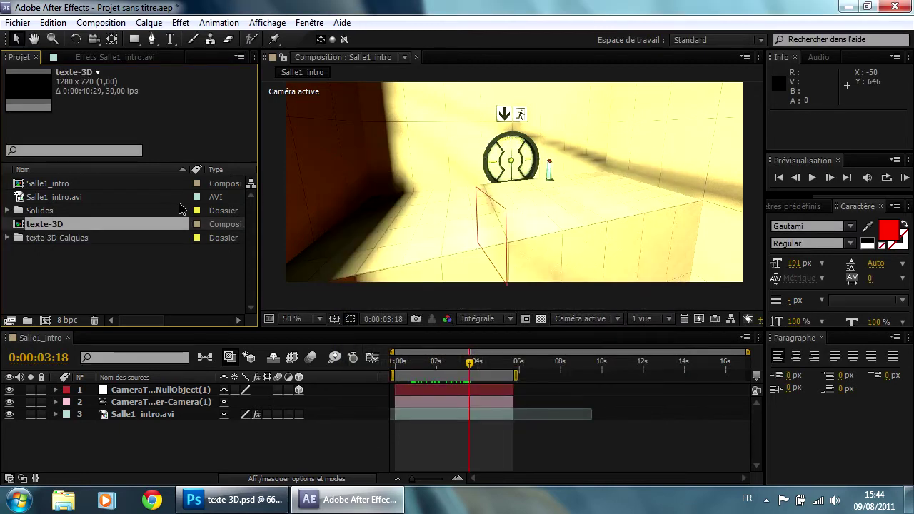
Open the texte-3D composition and orbit its camera around the text to show the extrusion from an angle
{"action": "double_click", "coordinate": [50, 223]}
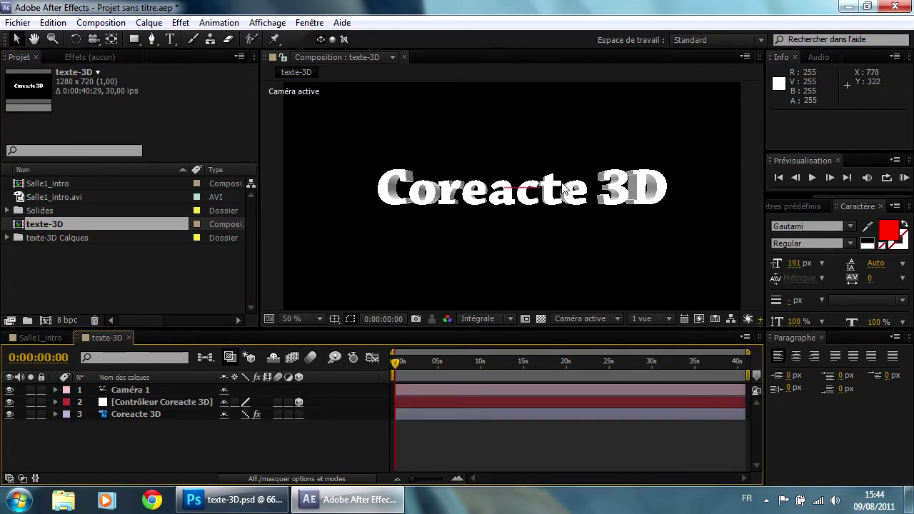
{"action": "left_click", "coordinate": [133, 39]}
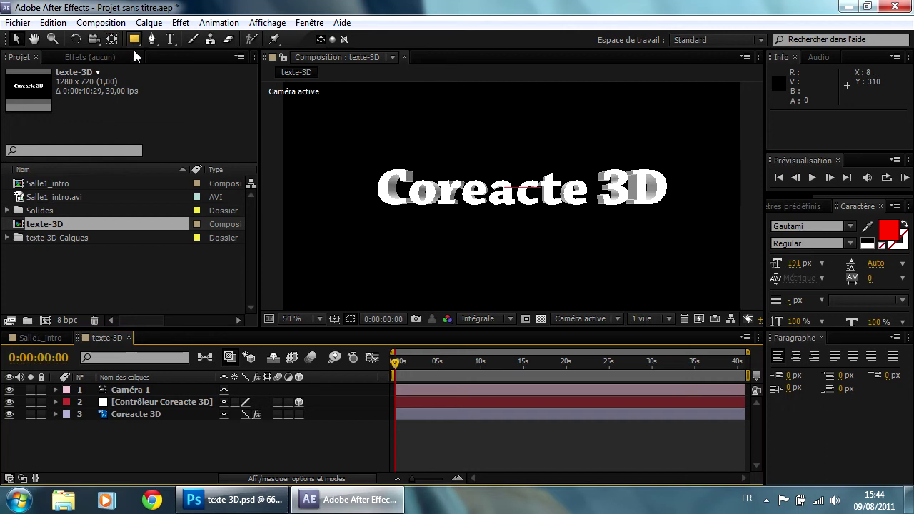
{"action": "left_click", "coordinate": [93, 40]}
{"action": "left_click_drag", "start_coordinate": [528, 228], "coordinate": [560, 232]}
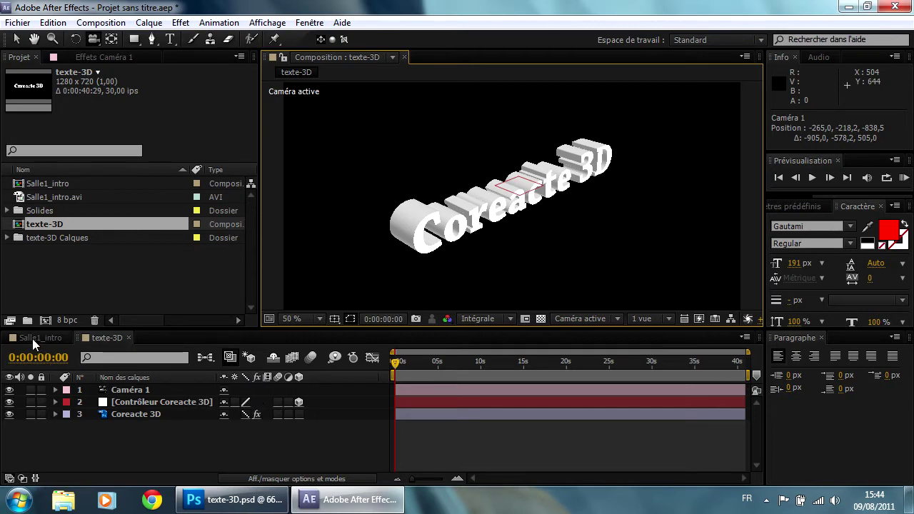
{"action": "left_click", "coordinate": [16, 40]}
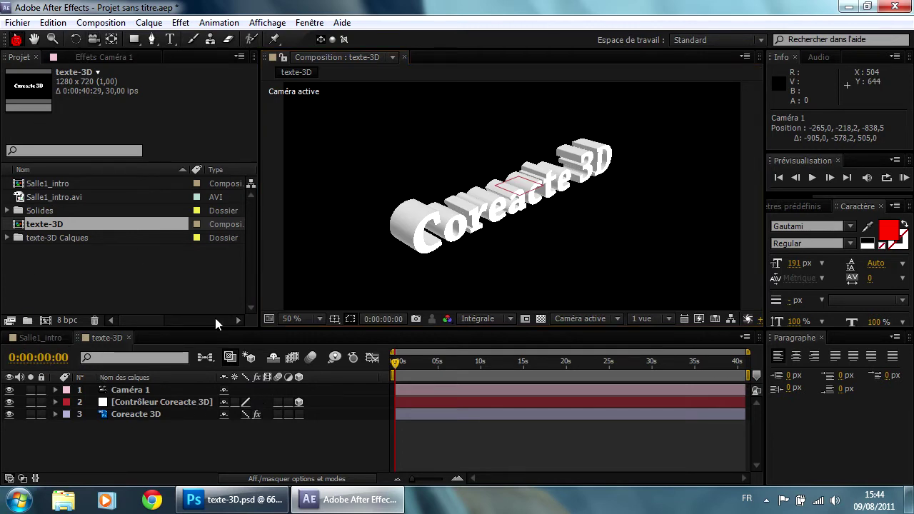
Copy the Contrôleur Coreacte 3D and Coreacte 3D layers from texte-3D into the Salle1_intro composition
{"action": "left_click", "coordinate": [152, 404]}
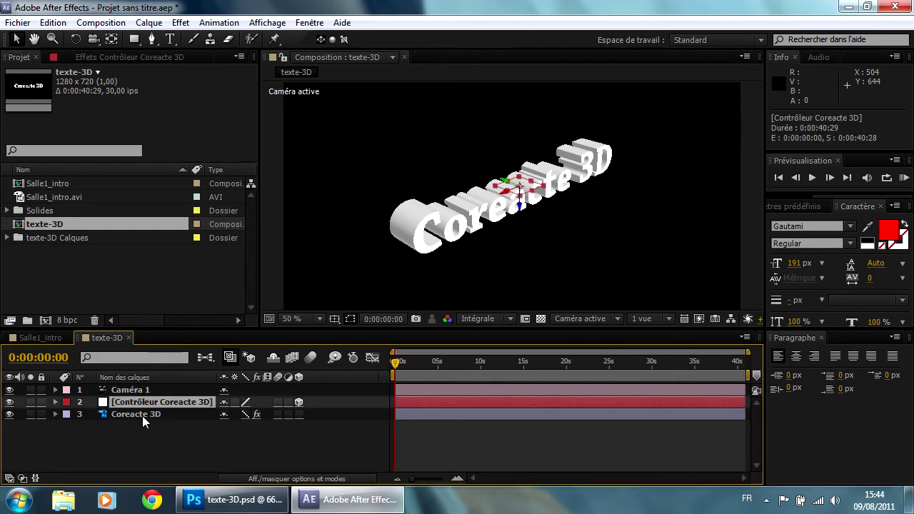
{"action": "left_click", "coordinate": [134, 415], "text": "ctrl"}
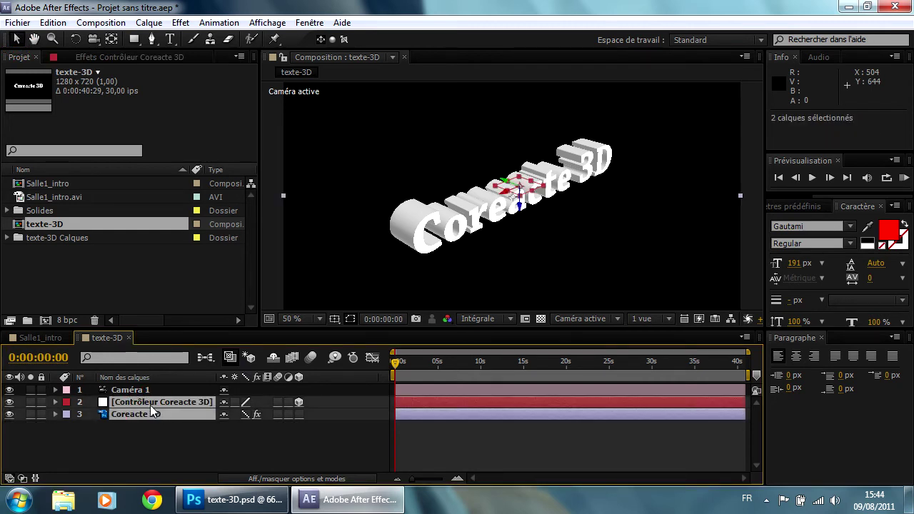
{"action": "left_click", "coordinate": [44, 339]}
{"action": "key", "text": "ctrl+v"}
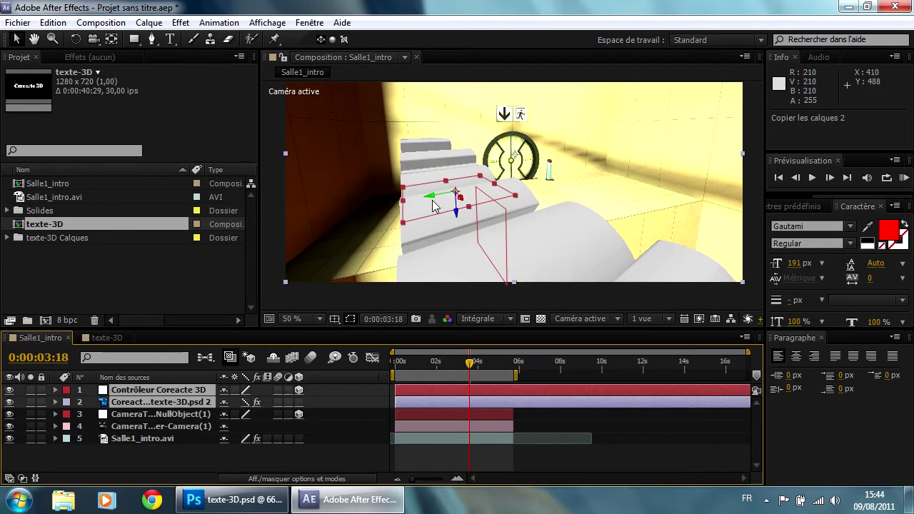
{"action": "mouse_move", "coordinate": [470, 367]}
{"action": "left_mouse_down"}
{"action": "mouse_move", "coordinate": [402, 363]}
{"action": "mouse_move", "coordinate": [508, 368]}
{"action": "mouse_move", "coordinate": [472, 366]}
{"action": "left_mouse_up"}
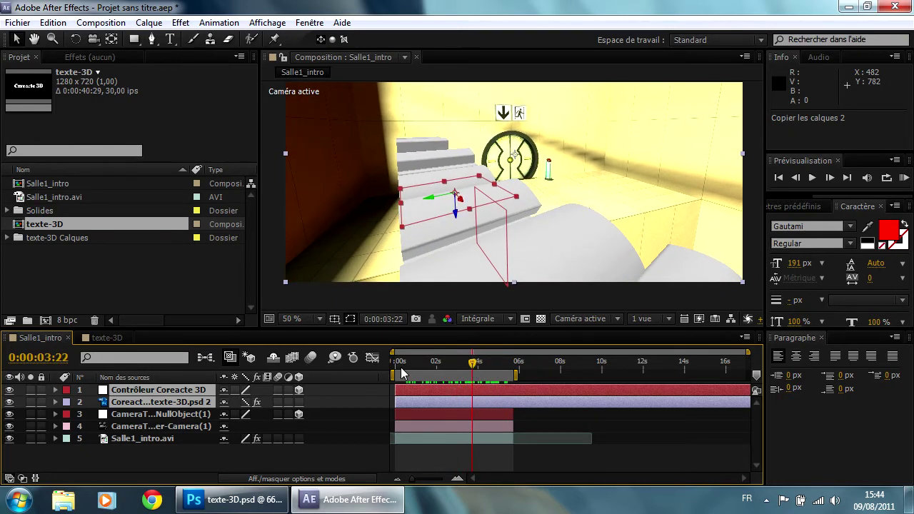
Rotate the Contrôleur Coreacte 3D null about its Z axis to an orientation of about 77.7° so the text faces the camera
{"action": "left_click", "coordinate": [175, 415]}
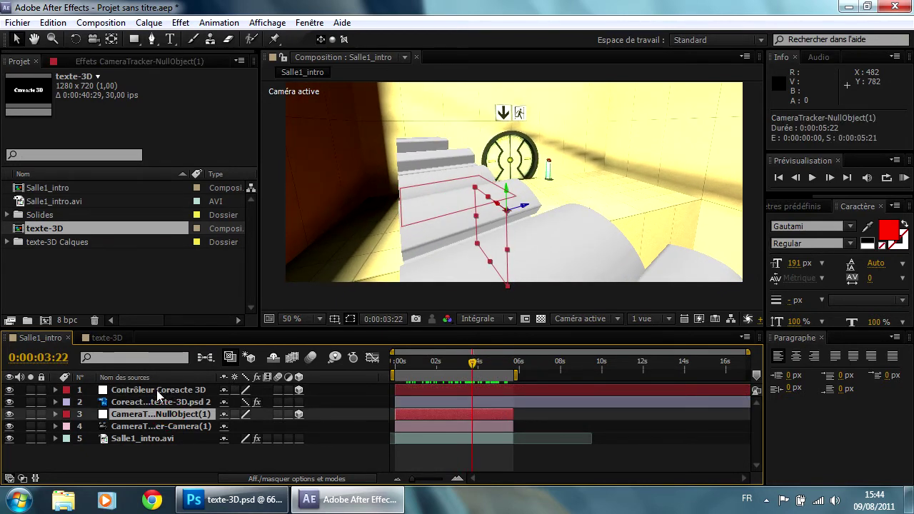
{"action": "left_click", "coordinate": [158, 392]}
{"action": "left_click", "coordinate": [75, 39]}
{"action": "left_click_drag", "start_coordinate": [455, 212], "coordinate": [547, 212]}
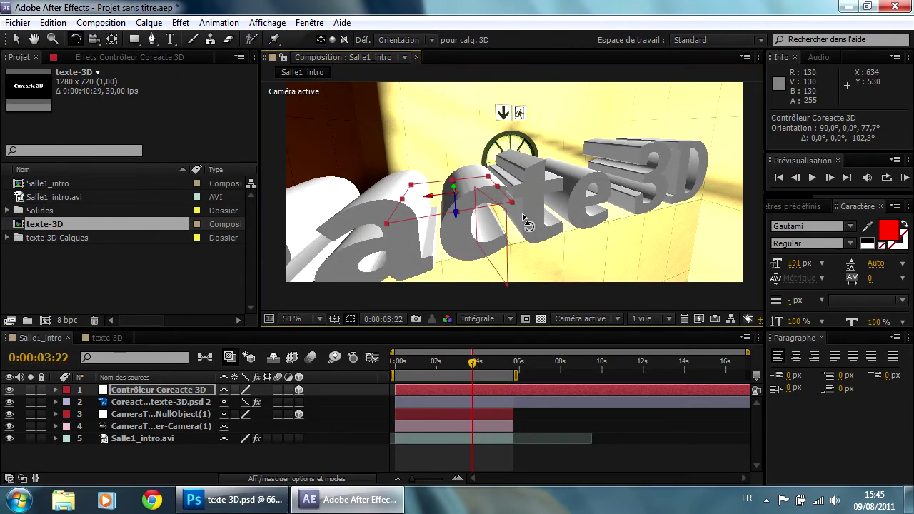
Scale the Contrôleur Coreacte 3D null to 21% and scrub the timeline to check the text in the scene
{"action": "key", "text": "s"}
{"action": "left_click_drag", "start_coordinate": [245, 402], "coordinate": [197, 407]}
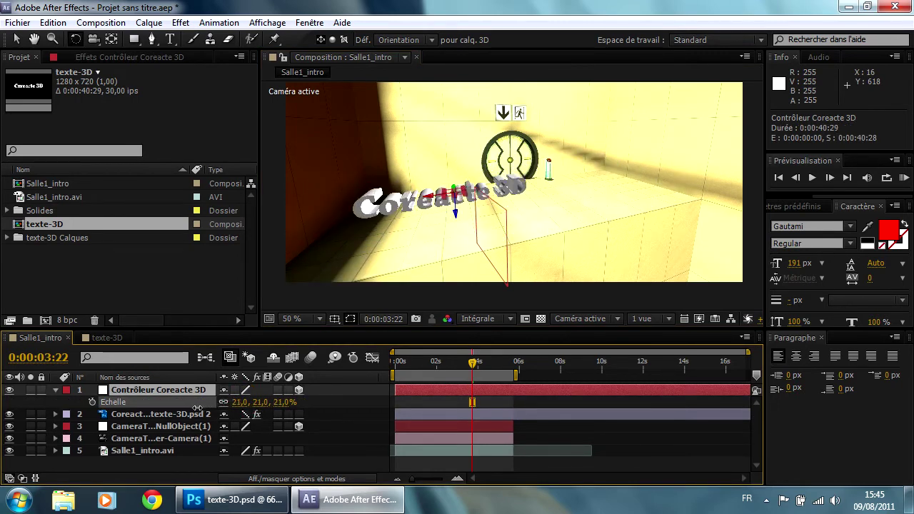
{"action": "left_click", "coordinate": [110, 391]}
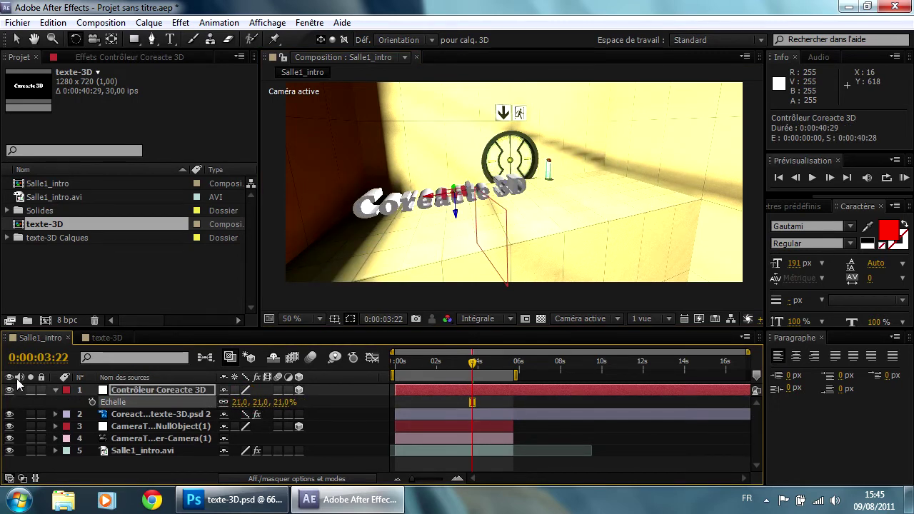
{"action": "left_click", "coordinate": [18, 40]}
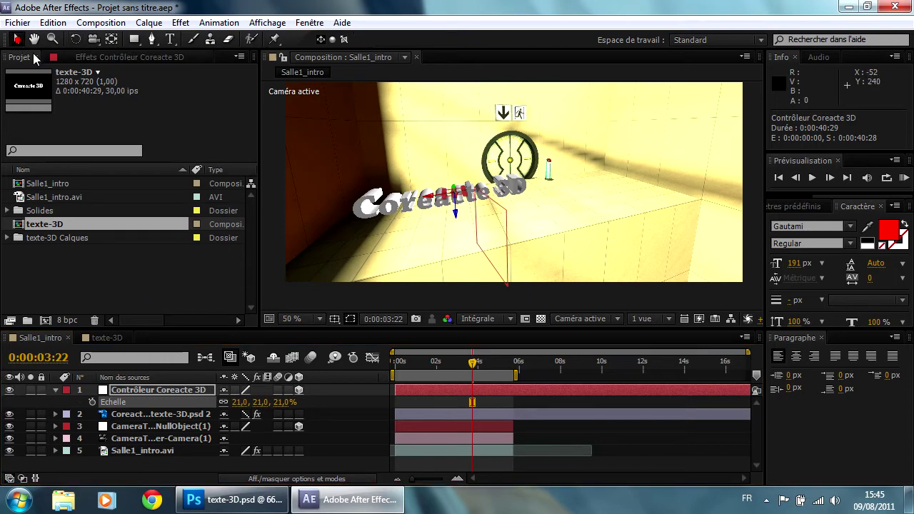
{"action": "left_click", "coordinate": [405, 295]}
{"action": "left_click_drag", "start_coordinate": [478, 362], "coordinate": [462, 381]}
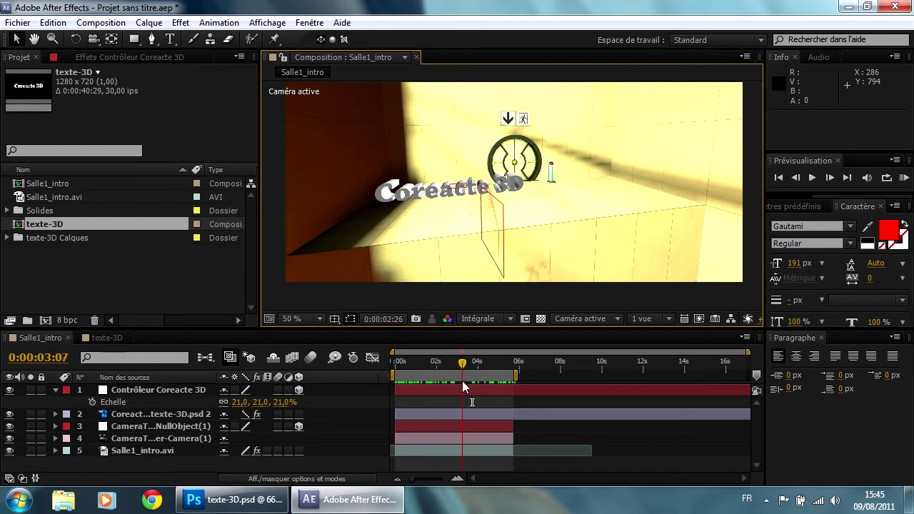
Move the Contrôleur Coreacte 3D null to about 659.6, 352.2, 5.9 so the text stands on the floor before the door
{"action": "left_click", "coordinate": [164, 389]}
{"action": "left_click_drag", "start_coordinate": [431, 193], "coordinate": [497, 224]}
{"action": "left_click_drag", "start_coordinate": [457, 368], "coordinate": [481, 364]}
{"action": "scroll", "coordinate": [495, 217], "scroll_direction": "up", "scroll_amount": 1}
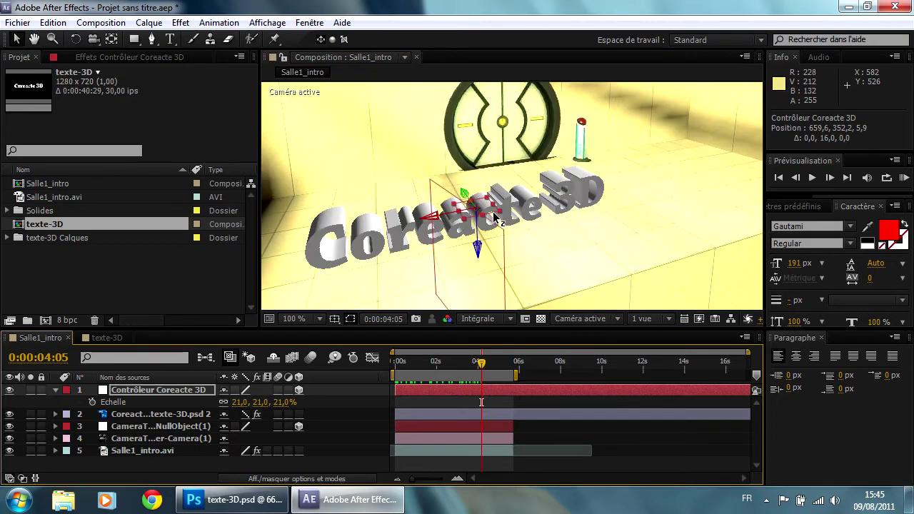
{"action": "left_click_drag", "start_coordinate": [483, 365], "coordinate": [439, 364]}
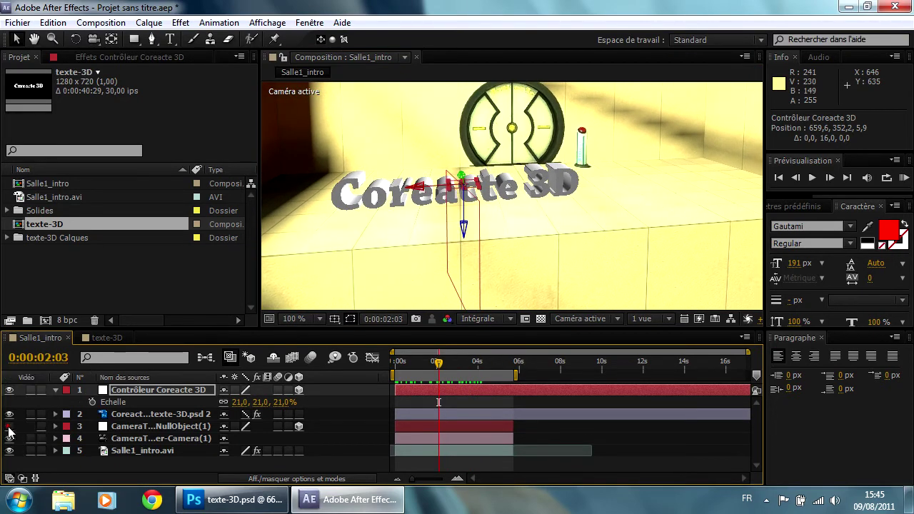
Hide the Contrôleur Coreacte 3D and CameraTracker null object layers and scrub through the shot to check the text
{"action": "left_click", "coordinate": [9, 390]}
{"action": "left_click_drag", "start_coordinate": [438, 368], "coordinate": [502, 370]}
{"action": "left_click_drag", "start_coordinate": [505, 368], "coordinate": [451, 369]}
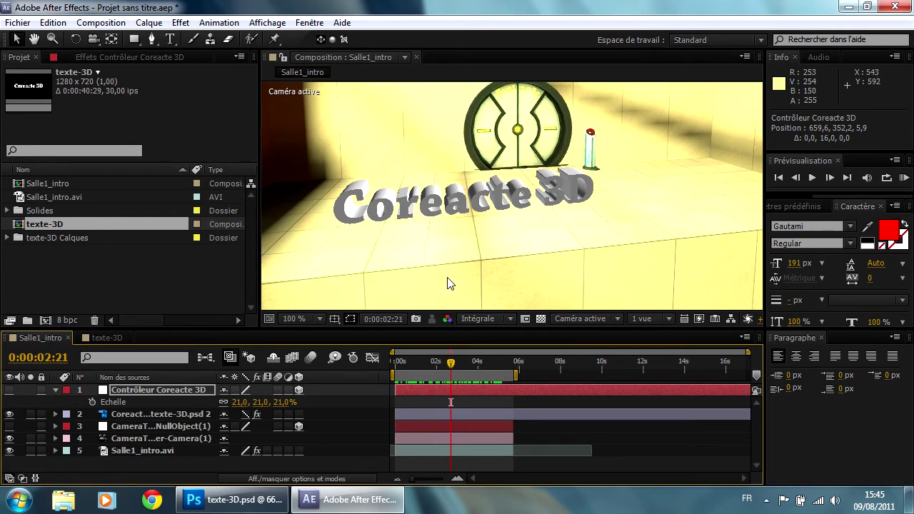
{"action": "scroll", "coordinate": [486, 243], "scroll_direction": "down", "scroll_amount": 2}
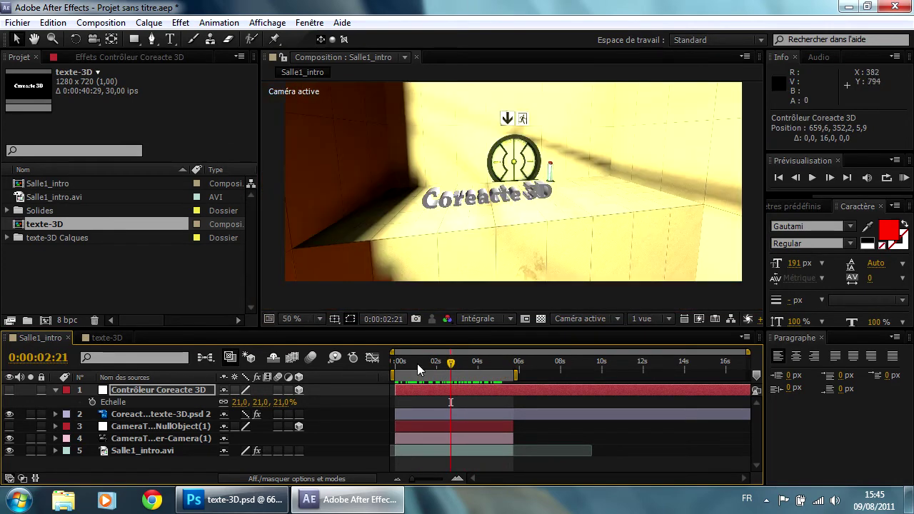
Toggle the CameraTracker effect on Salle1_intro.avi to its 3D point view and scrub to examine the text against the ground grid
{"action": "left_click", "coordinate": [120, 450]}
{"action": "left_click", "coordinate": [55, 451]}
{"action": "scroll", "coordinate": [83, 451], "scroll_direction": "down", "scroll_amount": 1}
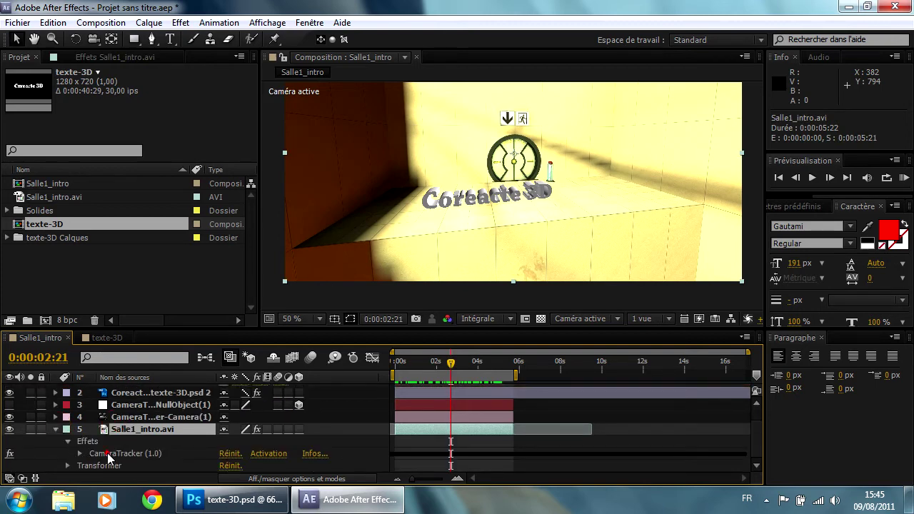
{"action": "left_click", "coordinate": [107, 454]}
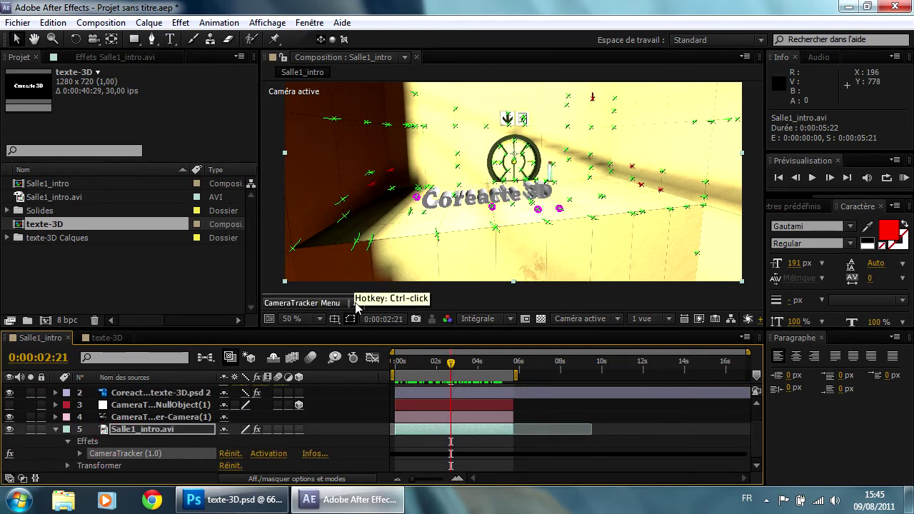
{"action": "left_click", "coordinate": [330, 304]}
{"action": "mouse_move", "coordinate": [303, 253]}
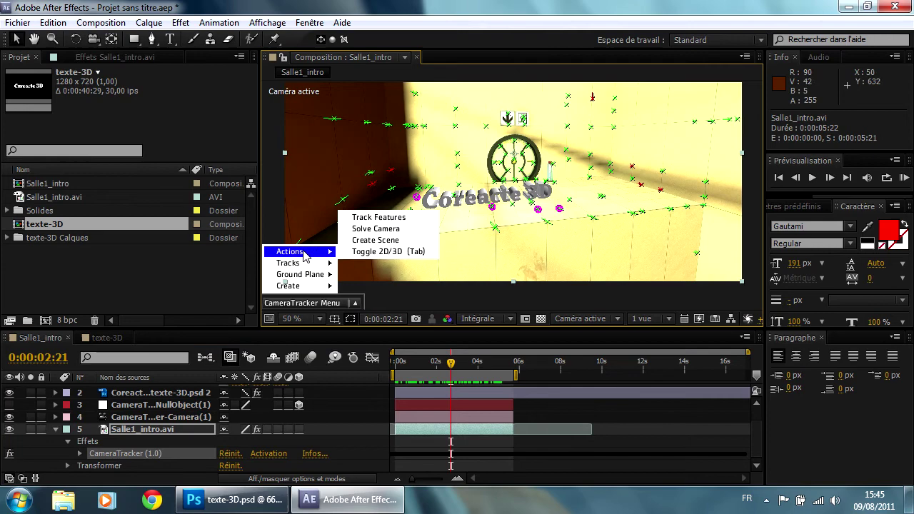
{"action": "left_click", "coordinate": [362, 252]}
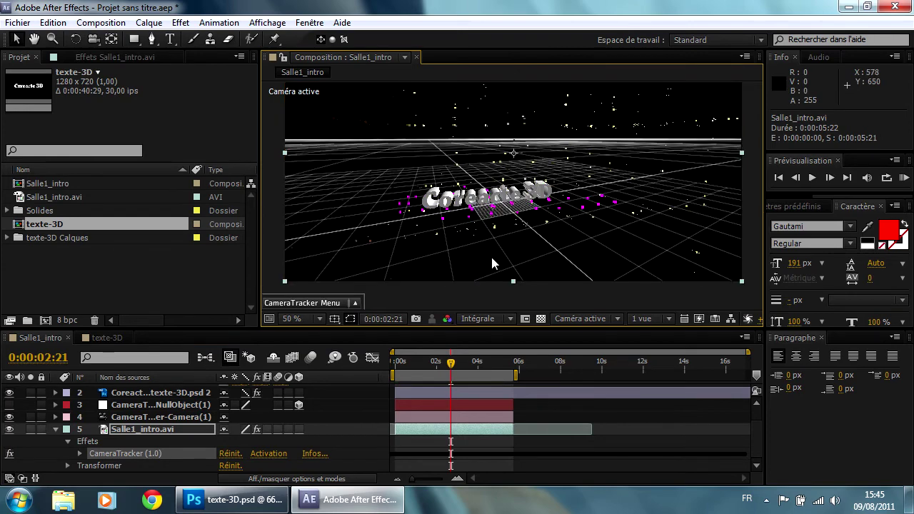
{"action": "left_click", "coordinate": [440, 363]}
{"action": "left_click_drag", "start_coordinate": [438, 368], "coordinate": [498, 374]}
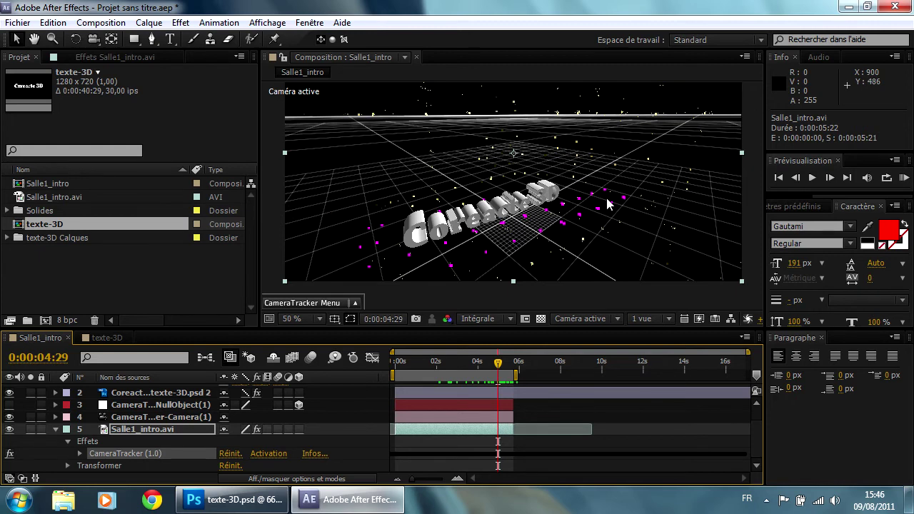
Toggle CameraTracker back to the 2D view and inspect a ground-plane track point on the footage
{"action": "left_click", "coordinate": [355, 303]}
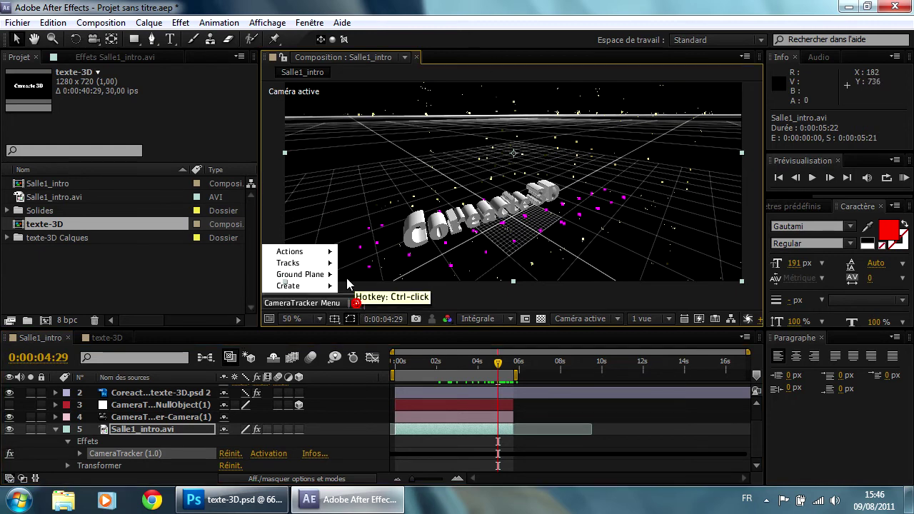
{"action": "mouse_move", "coordinate": [308, 251]}
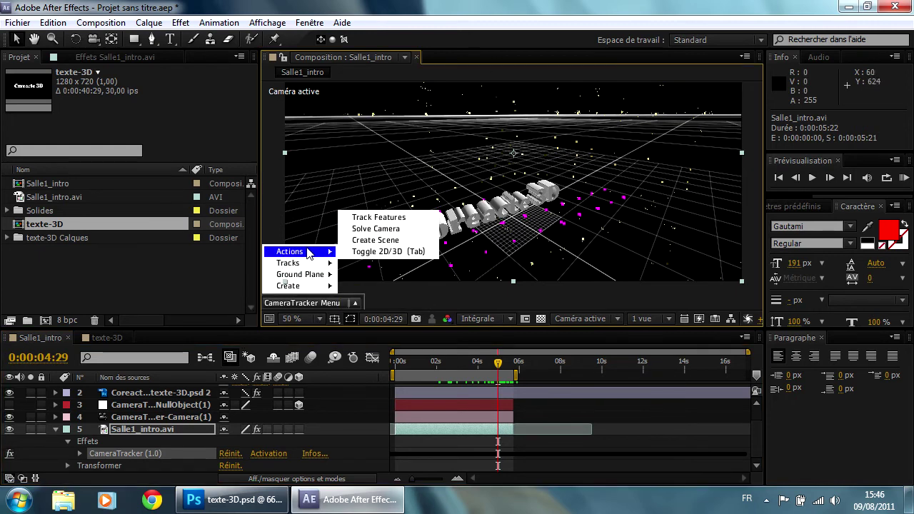
{"action": "left_click", "coordinate": [392, 255]}
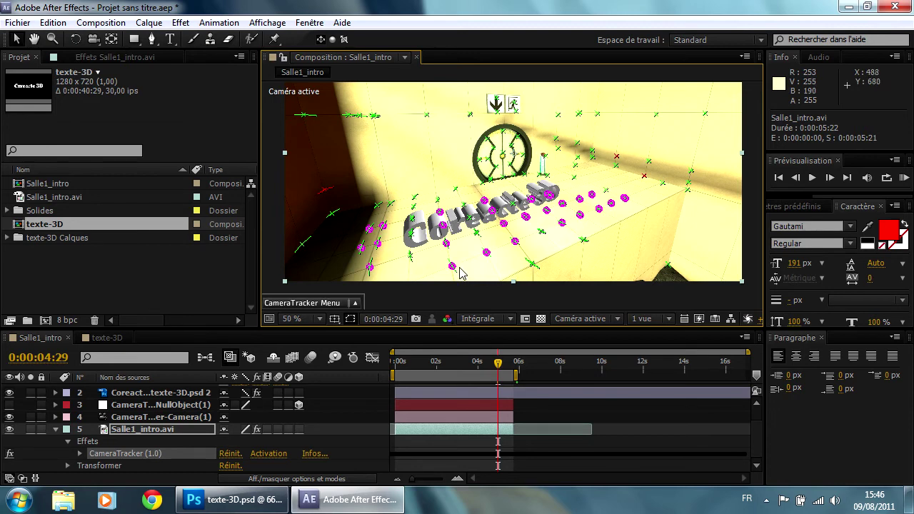
{"action": "mouse_move", "coordinate": [504, 227]}
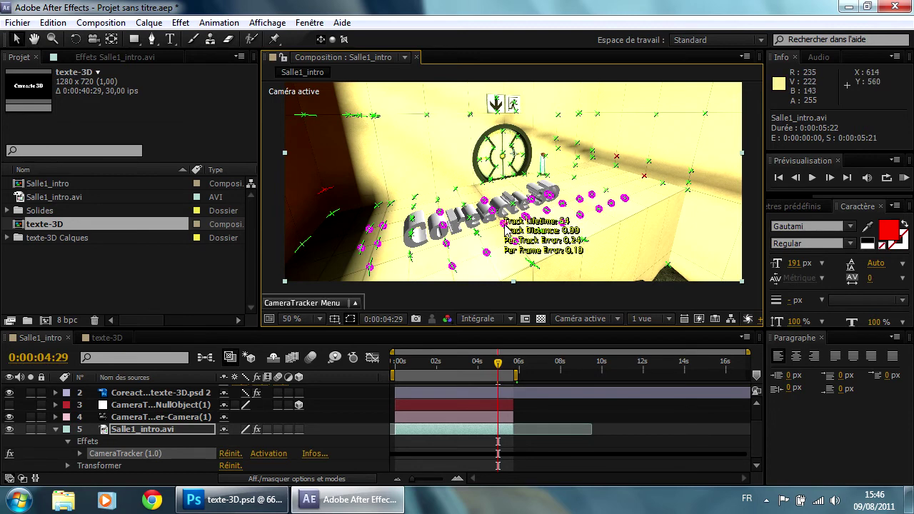